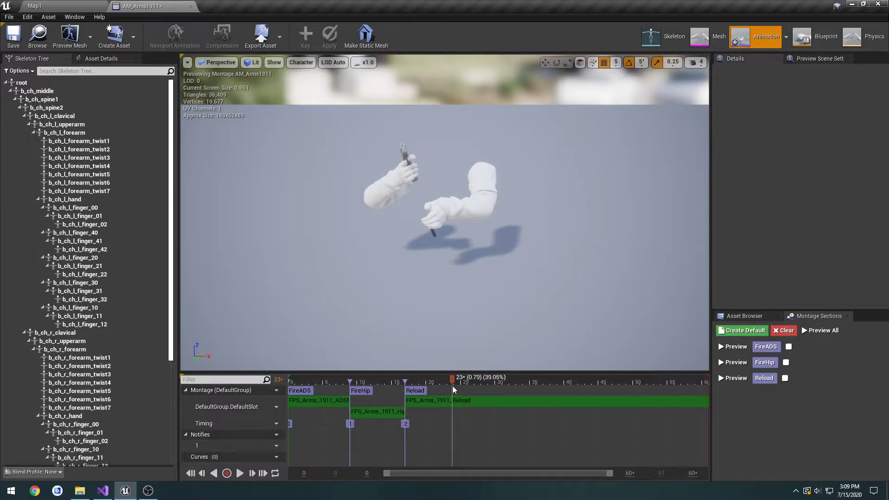
# Step: Close the AM_Arms1911 montage and go to the Character/FPS/Animations/M1Carbine folder
pyautogui.moveTo(452, 385); pyautogui.dragTo(267, 375)
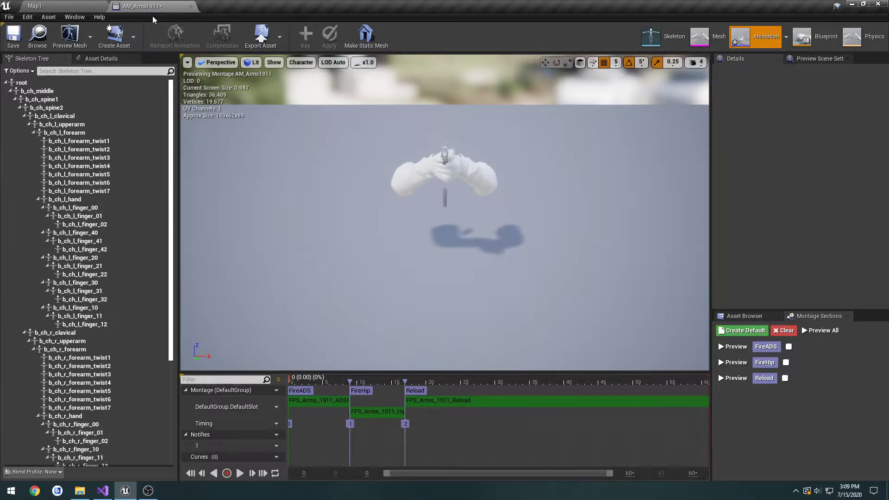
pyautogui.click(191, 6)
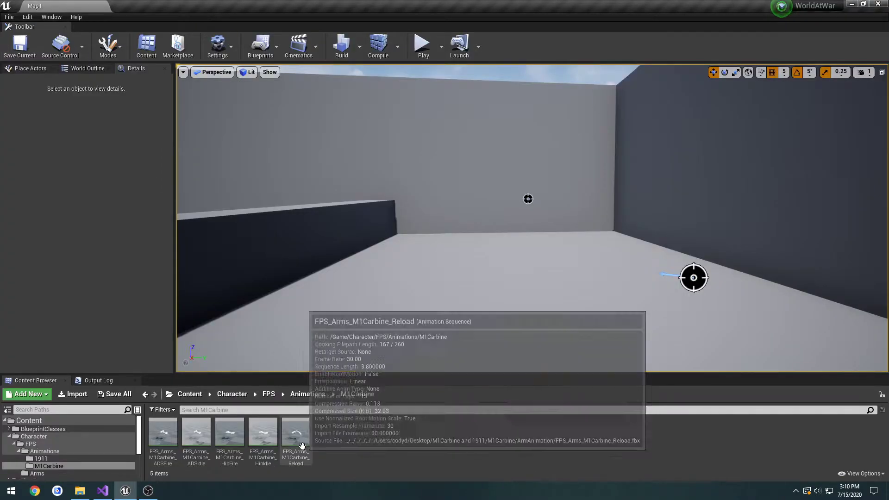
pyautogui.click(197, 394)
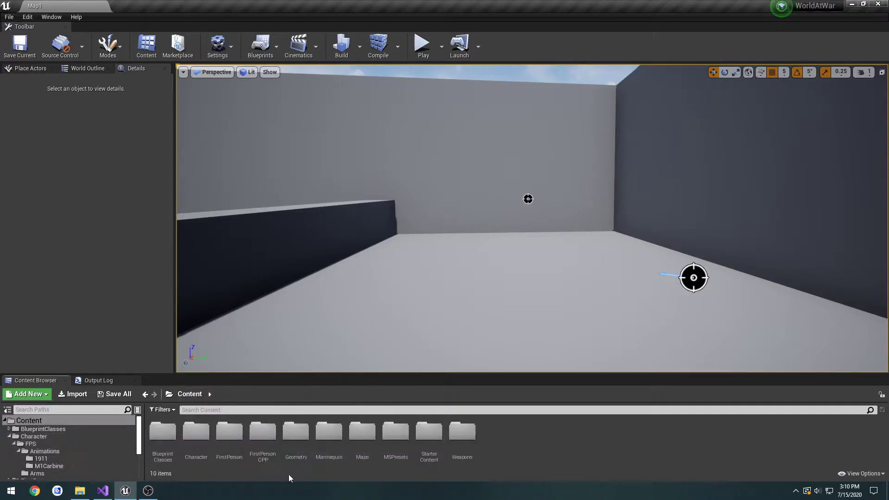
pyautogui.doubleClick(196, 431)
pyautogui.doubleClick(163, 431)
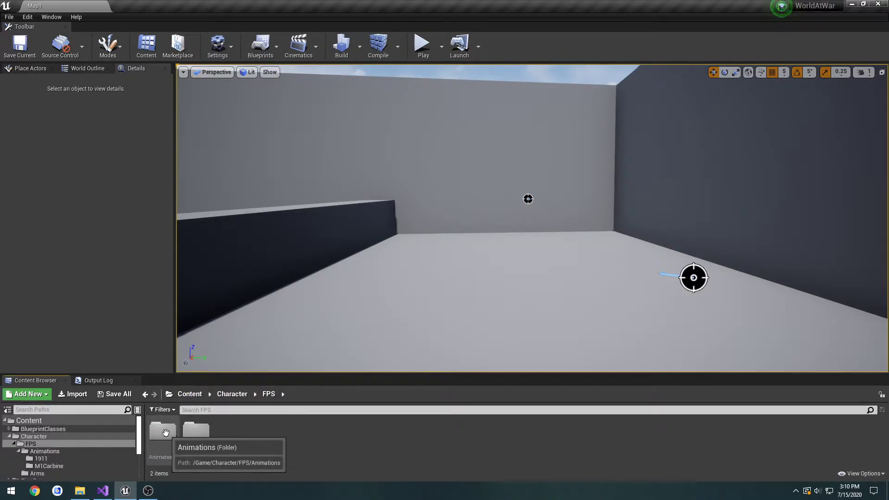
pyautogui.doubleClick(195, 432)
pyautogui.hotkey('alt', 'Left')
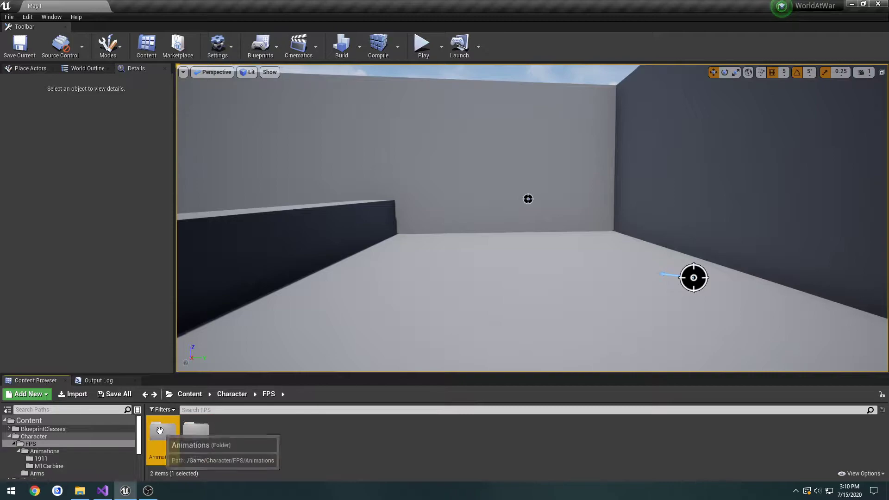
pyautogui.doubleClick(159, 429)
pyautogui.doubleClick(196, 428)
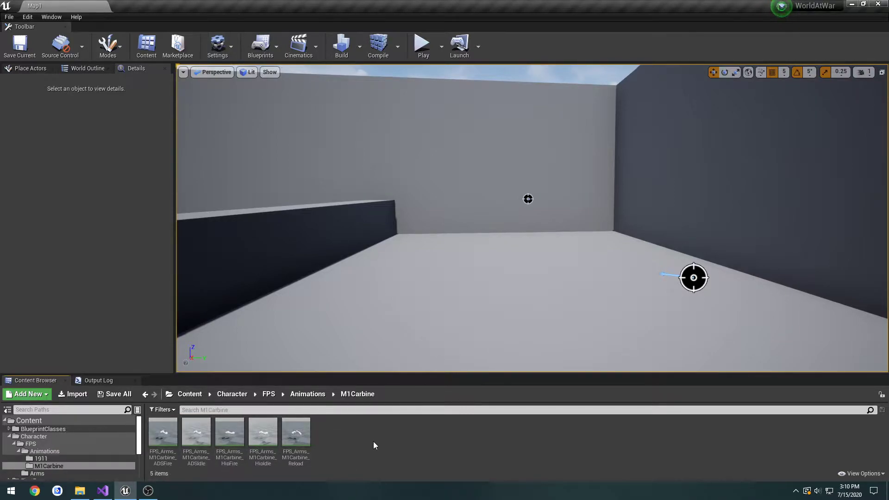
# Step: Create an Animation Montage on FPSArms_Skeleton named AM_M1Carbine and open it docked beside the Map1 level
pyautogui.rightClick(397, 443)
pyautogui.moveTo(447, 304)
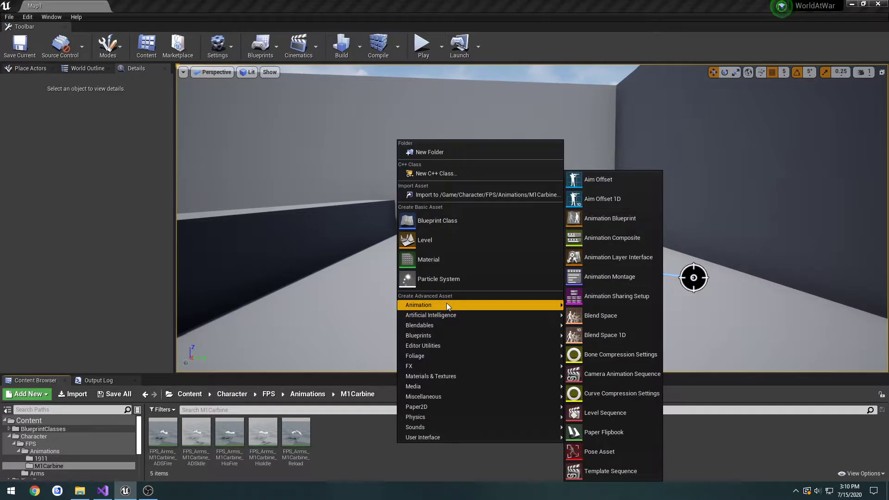
pyautogui.click(607, 277)
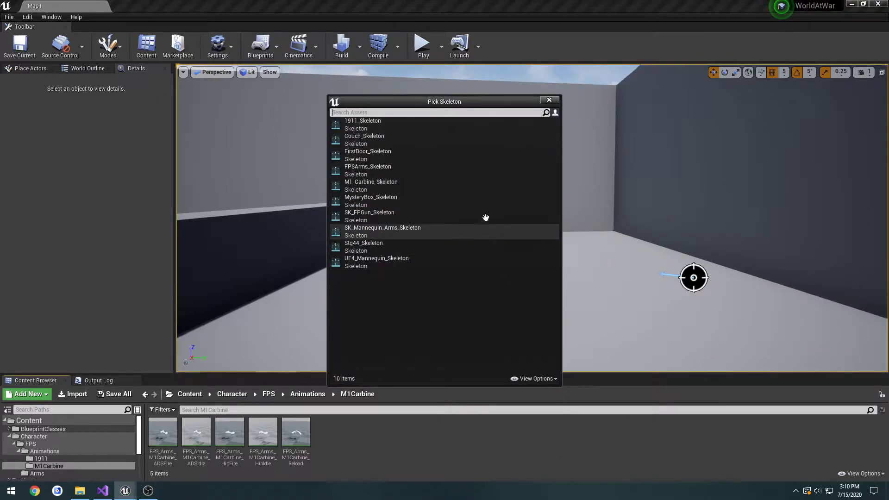
pyautogui.click(399, 168)
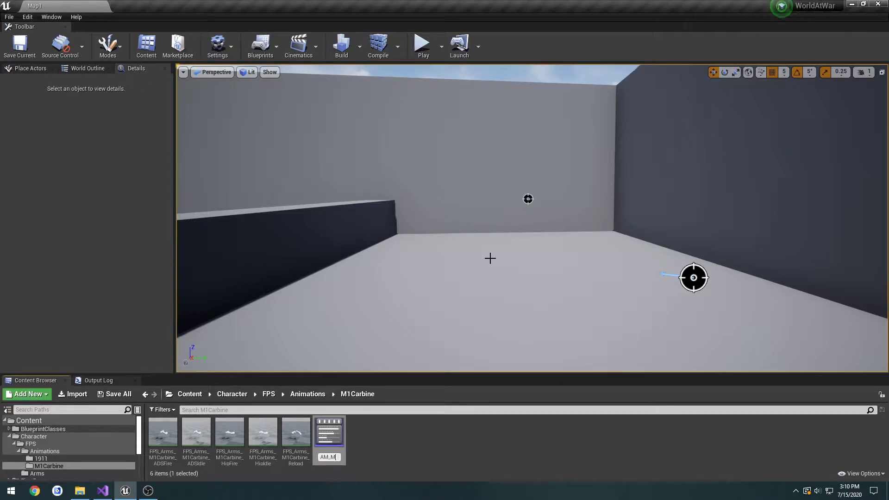
pyautogui.write('AM_M1Carbine')
pyautogui.press('Return')
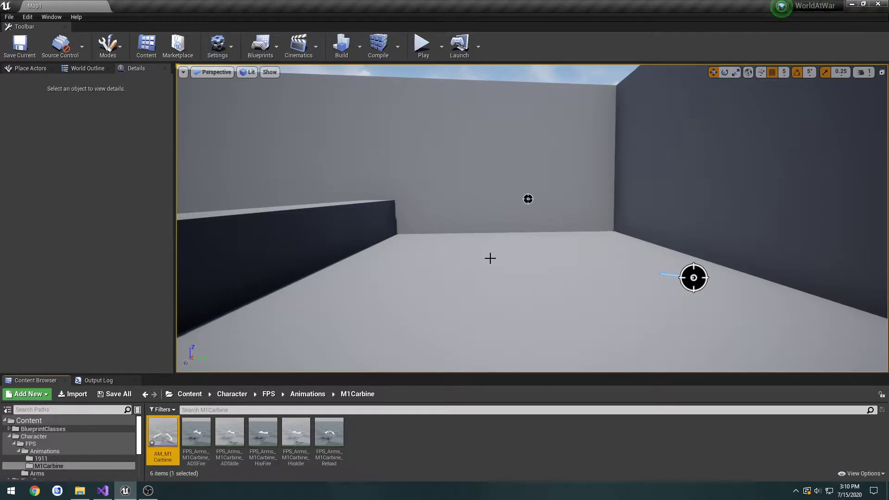
pyautogui.doubleClick(162, 445)
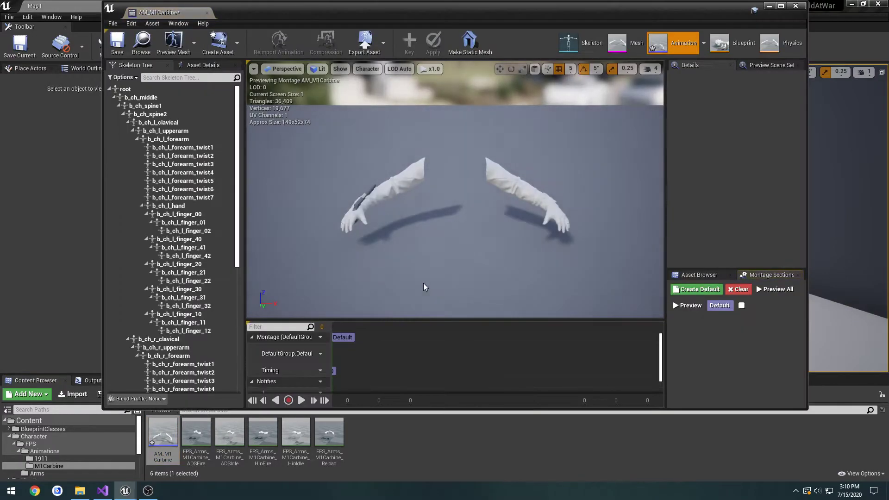
pyautogui.moveTo(170, 16); pyautogui.dragTo(218, 7)
# Step: Open the AM_Arms1911 montage from the 1911 folder for reference and switch back to AM_M1Carbine
pyautogui.click(70, 6)
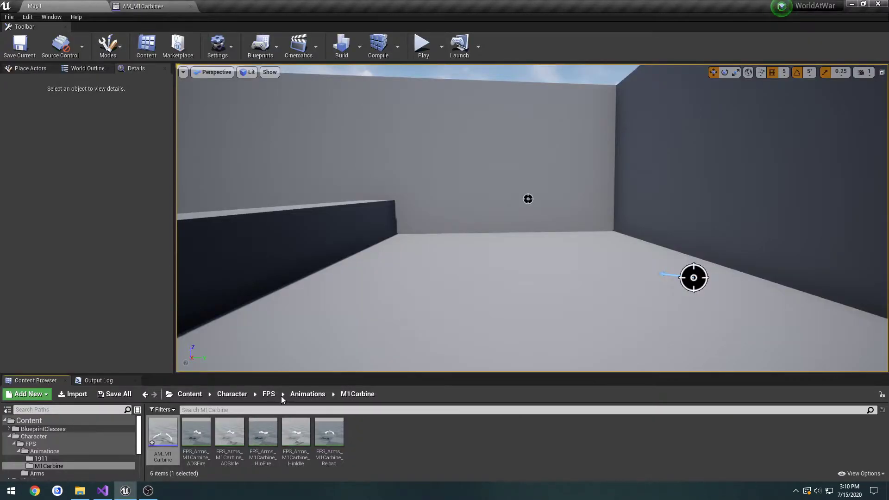
pyautogui.click(299, 394)
pyautogui.doubleClick(162, 433)
pyautogui.doubleClick(162, 433)
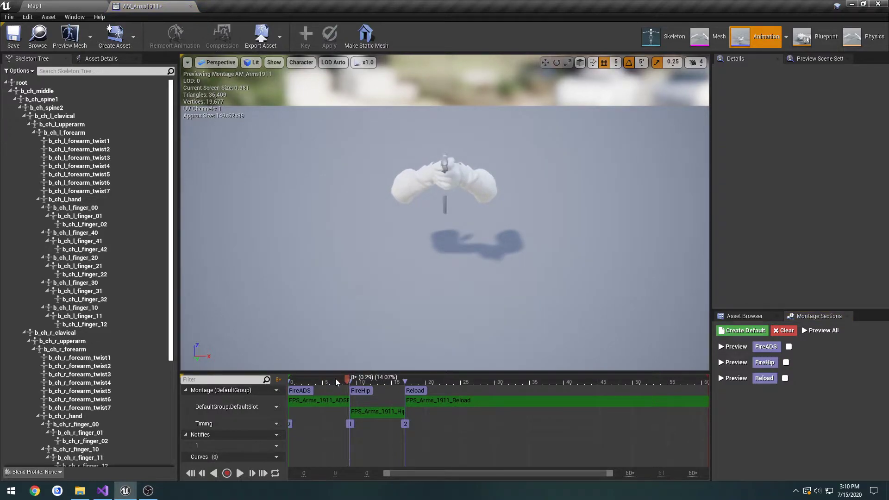
pyautogui.click(754, 318)
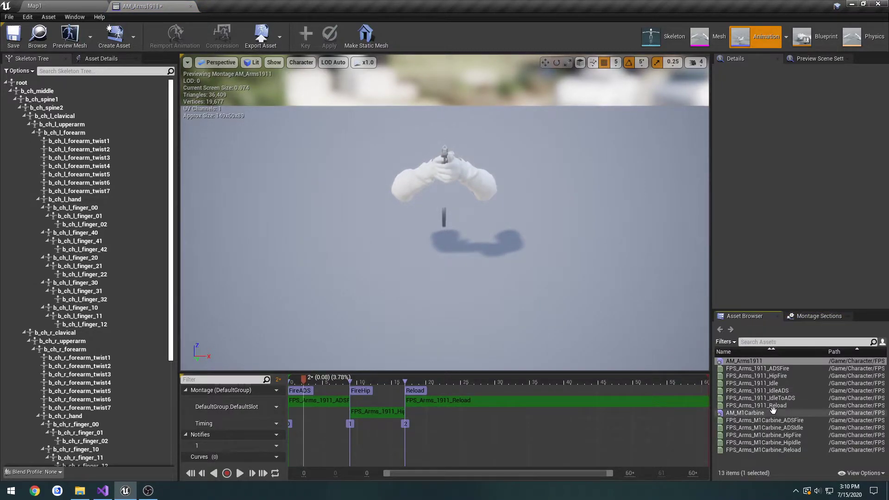
pyautogui.doubleClick(751, 402)
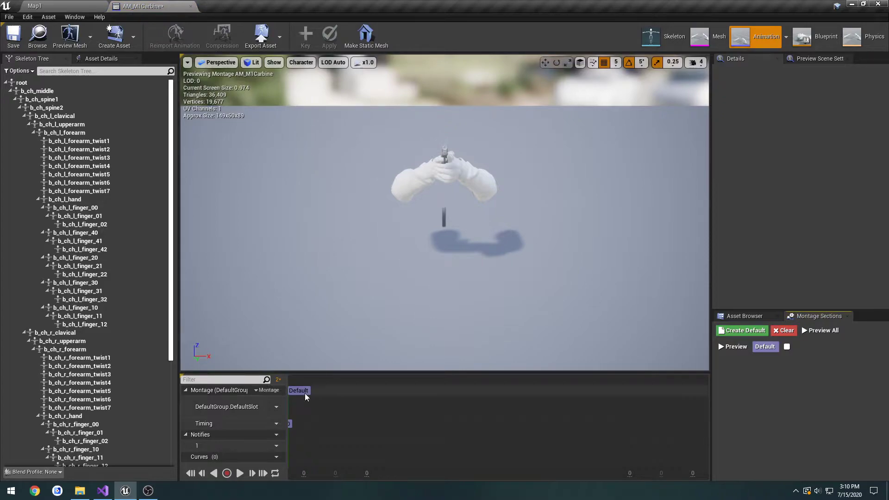
# Step: Save the AM_M1Carbine montage, close its editor and reopen it from the M1Carbine folder
pyautogui.click(750, 316)
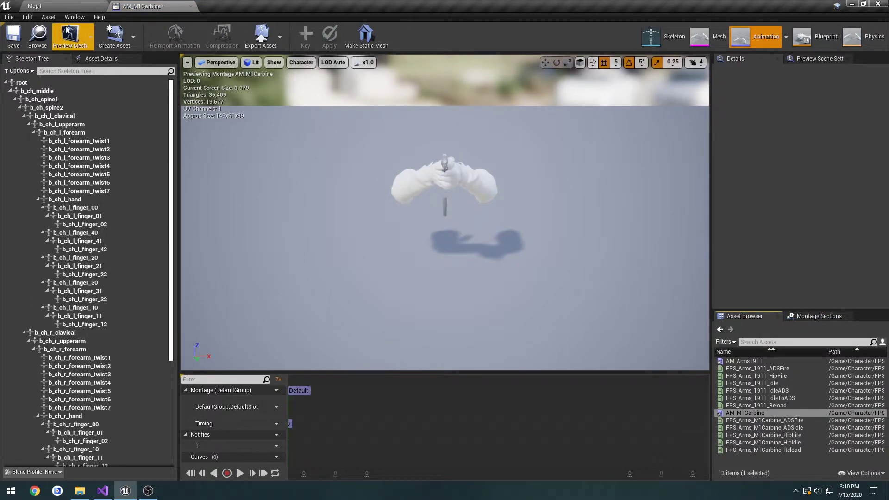
pyautogui.click(16, 36)
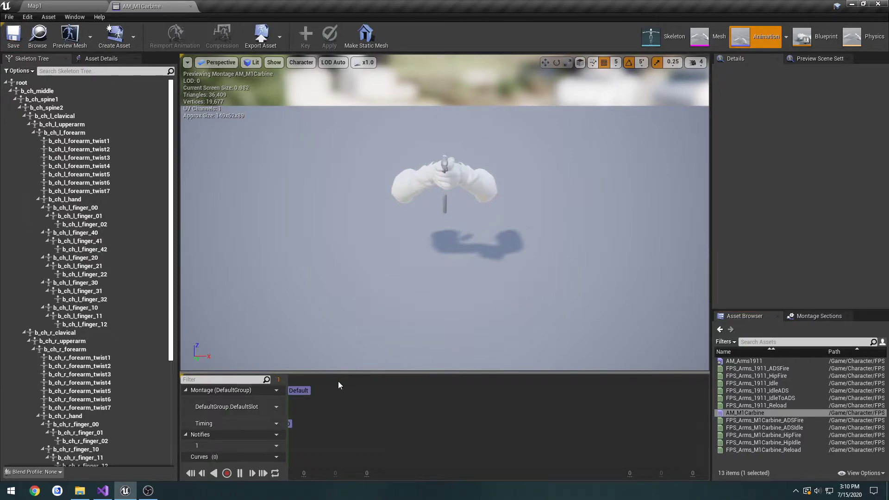
pyautogui.click(819, 315)
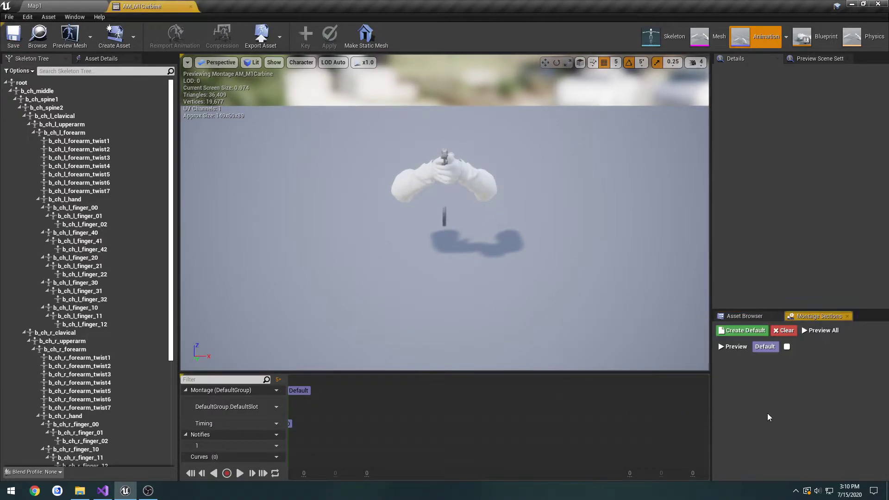
pyautogui.click(754, 318)
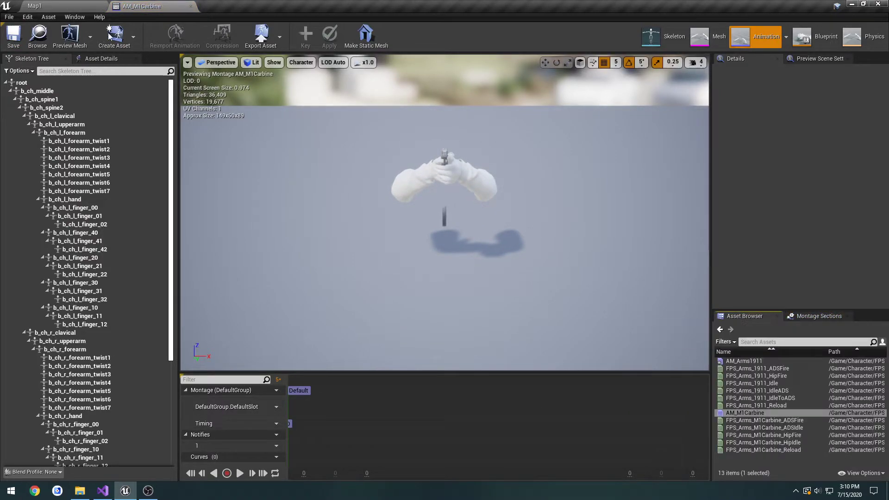
pyautogui.click(190, 6)
pyautogui.click(315, 395)
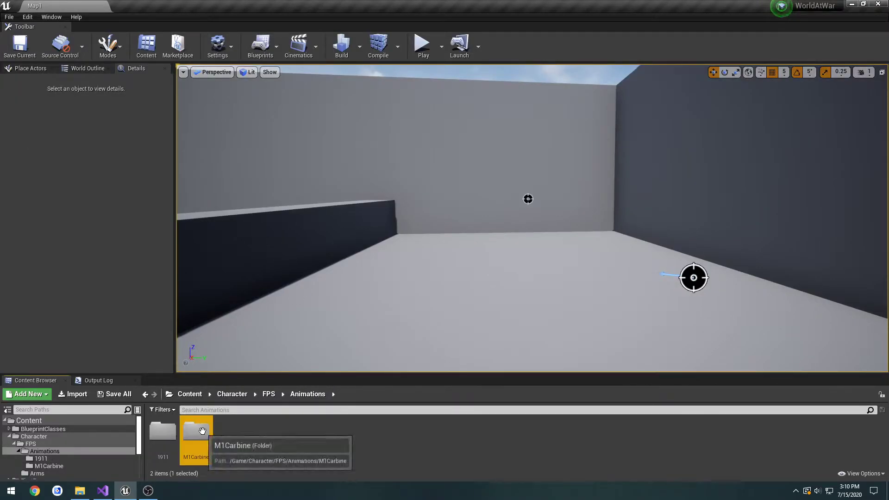
pyautogui.doubleClick(198, 427)
pyautogui.doubleClick(163, 431)
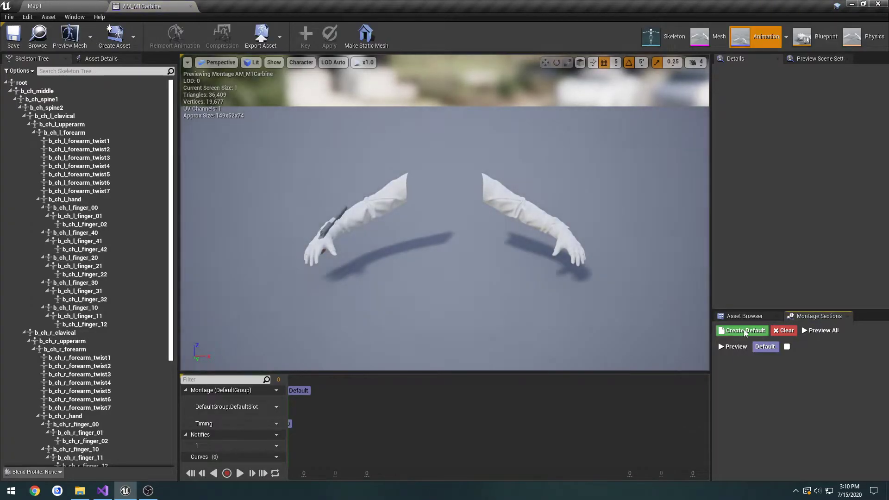
# Step: Add the M1Carbine ADSFire, HipFire and Reload animations in that order to the montage's DefaultSlot track
pyautogui.click(745, 316)
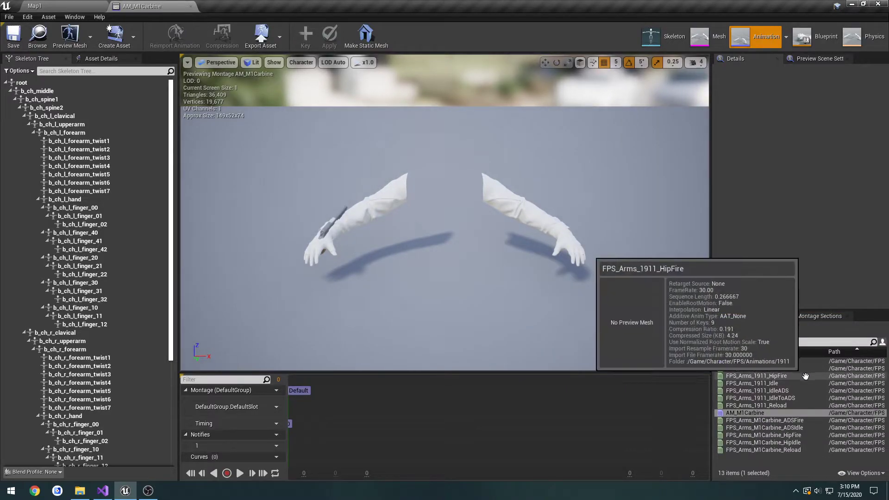
pyautogui.click(803, 420)
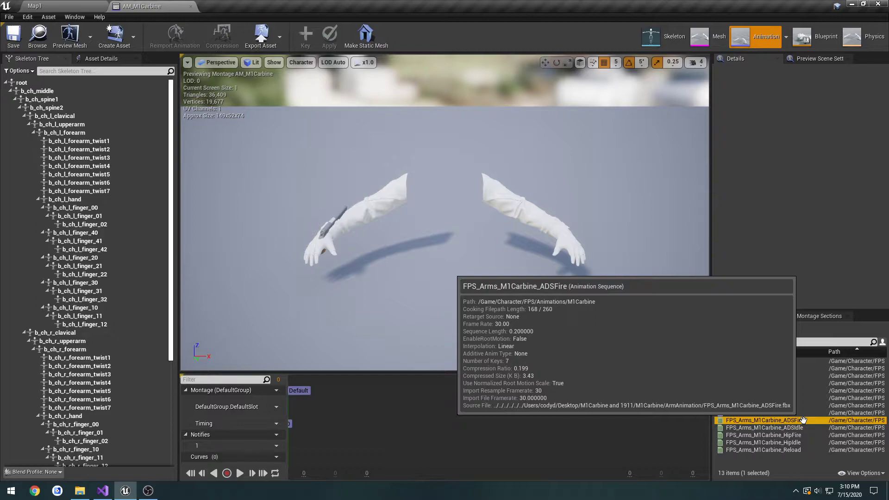
pyautogui.moveTo(803, 420); pyautogui.dragTo(302, 399)
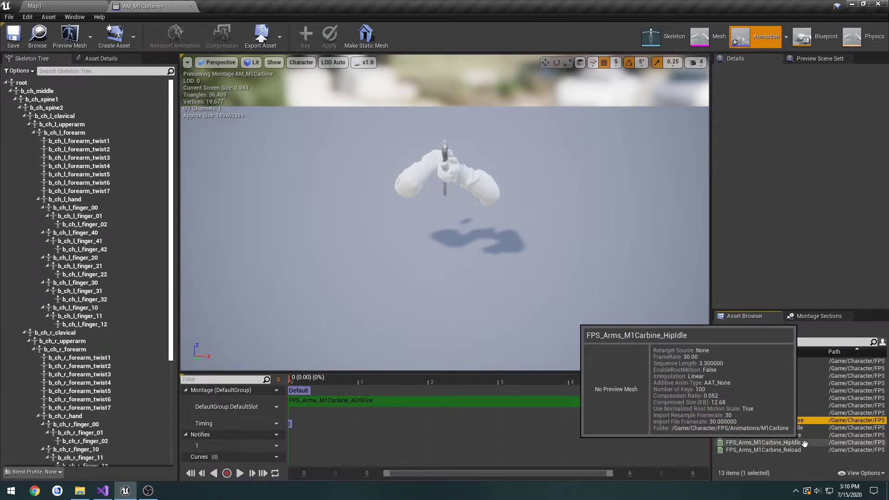
pyautogui.moveTo(799, 435); pyautogui.dragTo(480, 402)
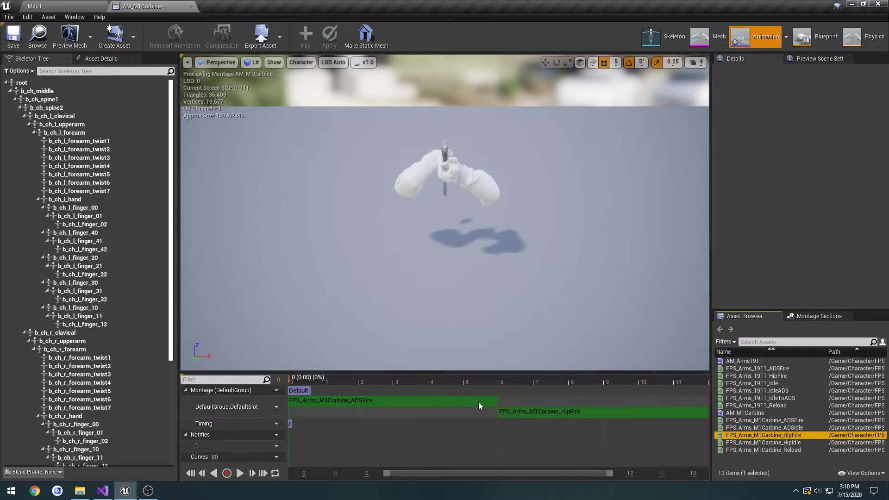
pyautogui.moveTo(781, 451); pyautogui.dragTo(629, 415)
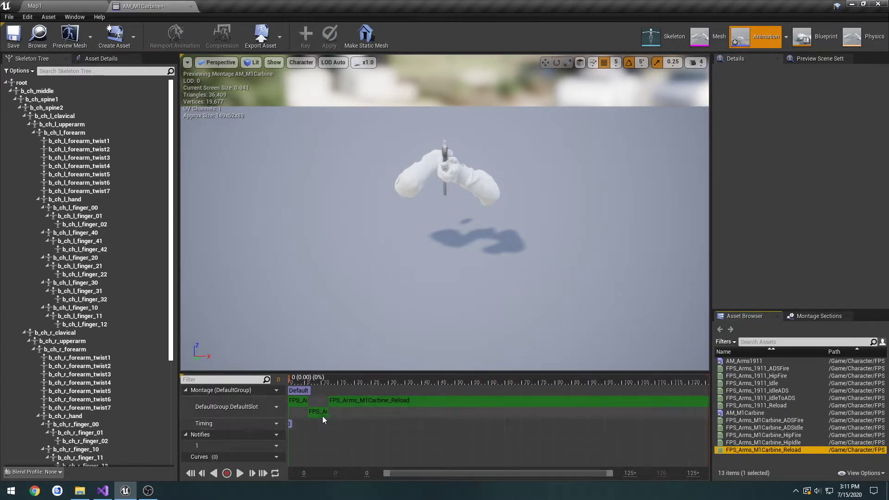
# Step: Replace the 1911 preview asset on s_weaponSocket with the M1_Carbine mesh and save the montage
pyautogui.moveTo(489, 211); pyautogui.dragTo(324, 274, button='right')
pyautogui.scroll(-5, 138, 362)
pyautogui.scroll(-3, 138, 366)
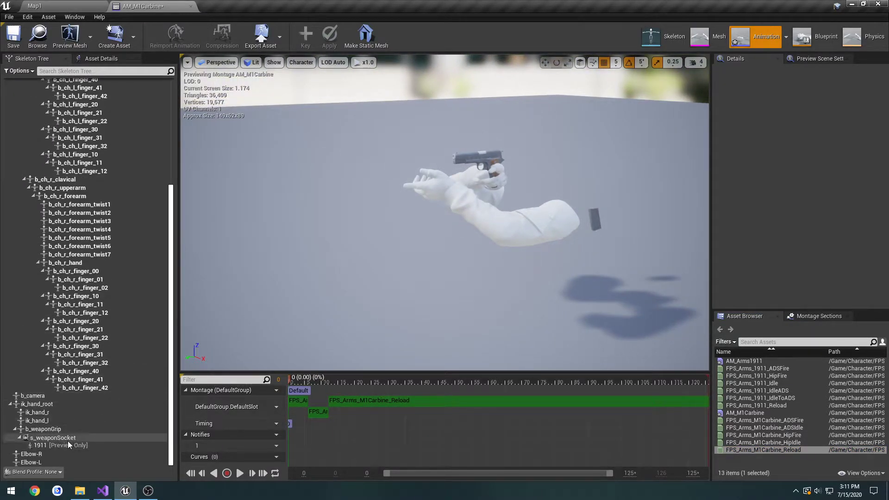
pyautogui.rightClick(68, 440)
pyautogui.click(102, 434)
pyautogui.rightClick(86, 445)
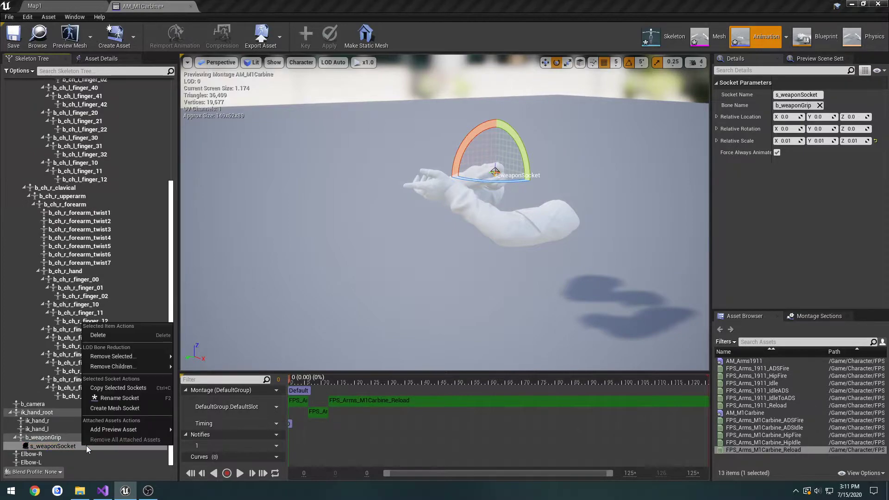
pyautogui.moveTo(116, 429)
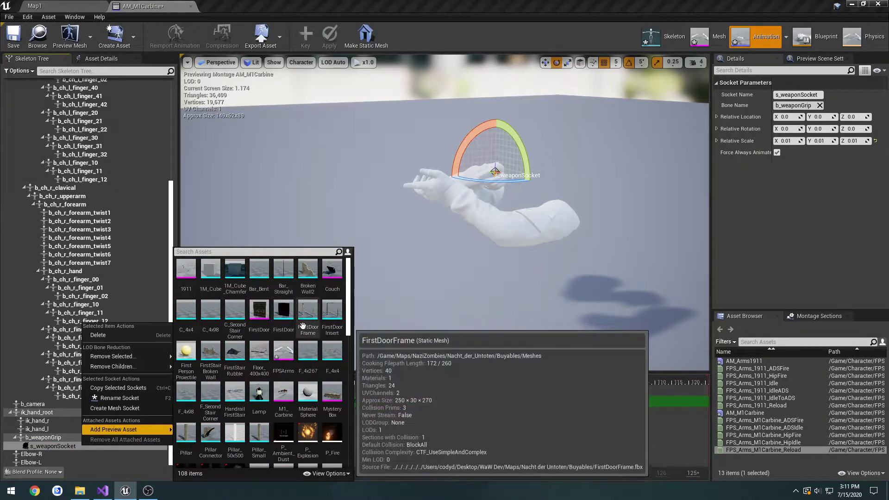
pyautogui.click(284, 393)
pyautogui.click(15, 45)
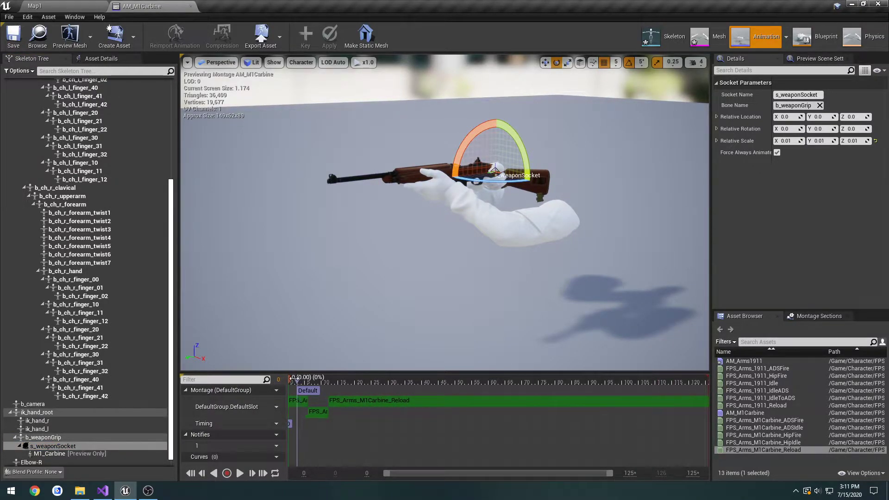
# Step: Scrub through the montage to check the carbine with the arm animations, returning the playhead to frame 0
pyautogui.moveTo(295, 379); pyautogui.dragTo(288, 380)
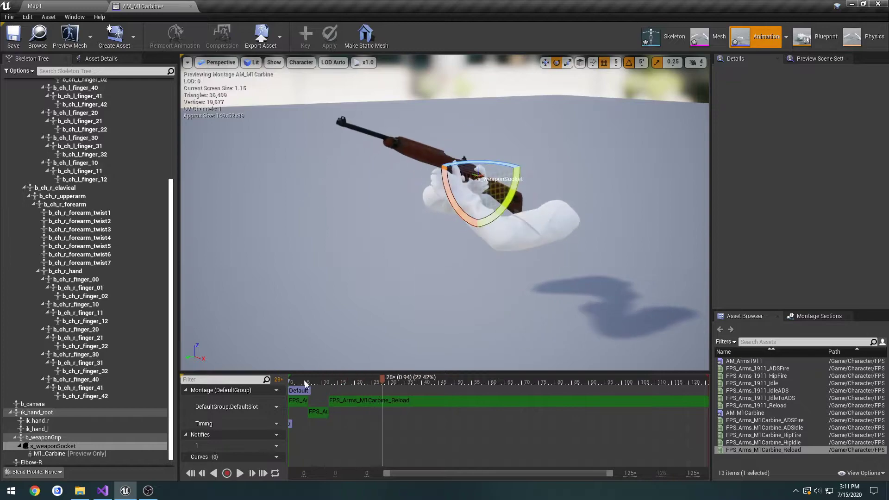
pyautogui.click(291, 380)
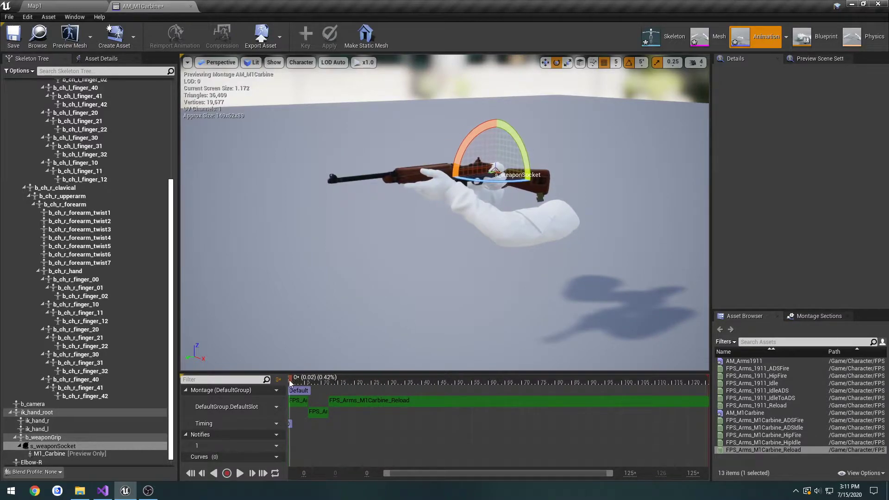
pyautogui.moveTo(289, 380); pyautogui.dragTo(220, 374)
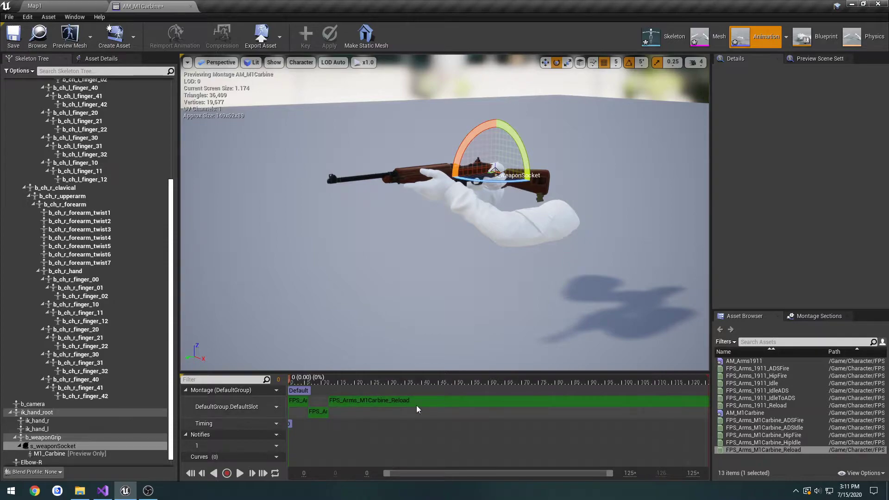
# Step: Add a montage section named FireADS and delete the Default section so FireADS starts the montage
pyautogui.click(300, 392)
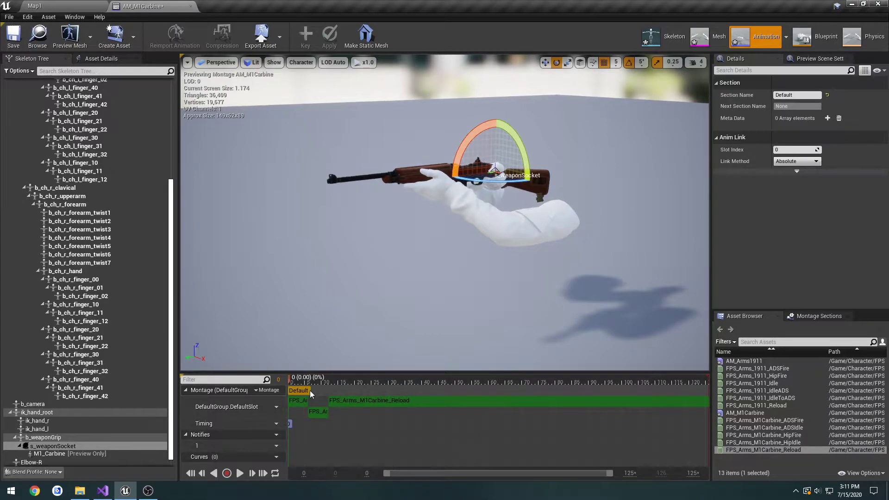
pyautogui.rightClick(310, 391)
pyautogui.click(334, 403)
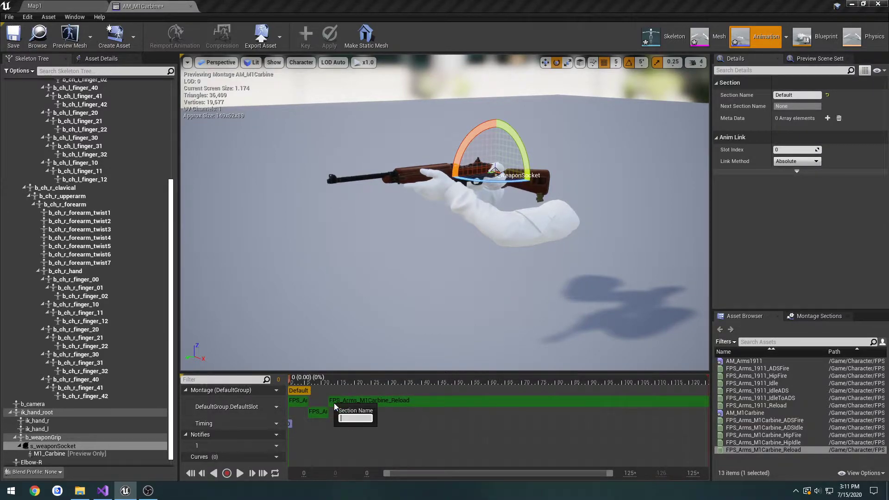
pyautogui.write('FireADS')
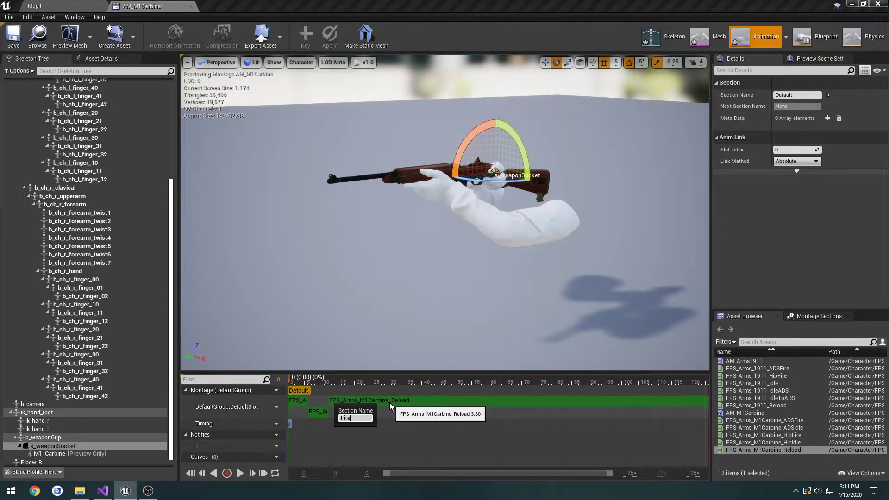
pyautogui.press('Return')
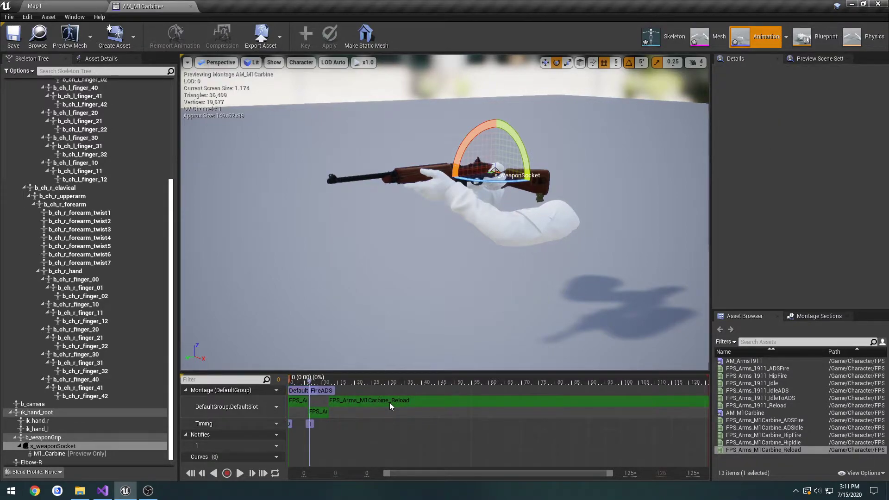
pyautogui.moveTo(310, 383); pyautogui.dragTo(368, 383)
pyautogui.click(300, 390)
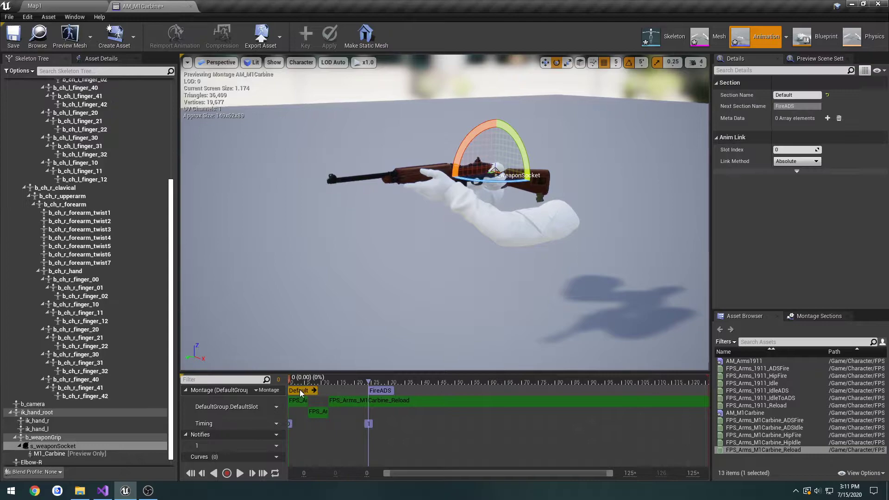
pyautogui.press('Delete')
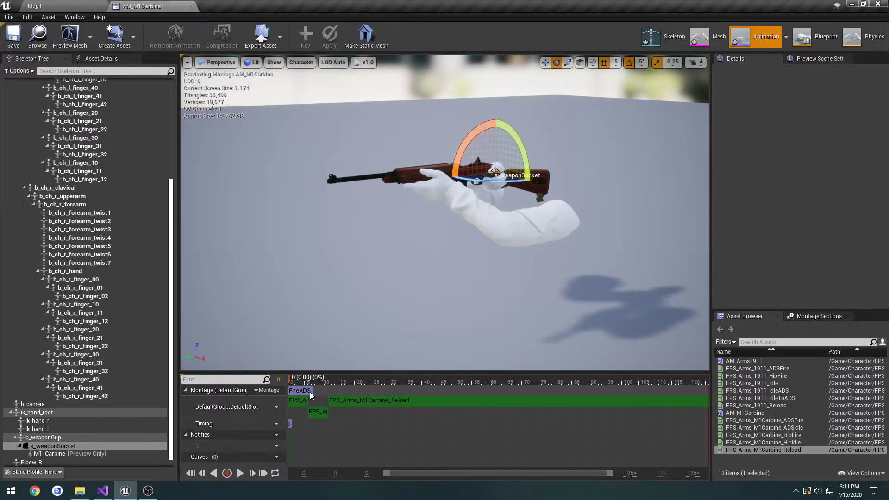
# Step: Add a montage section named FireHip and move its marker to the start of the HipFire animation
pyautogui.click(313, 390)
pyautogui.click(344, 390)
pyautogui.rightClick(349, 392)
pyautogui.click(379, 402)
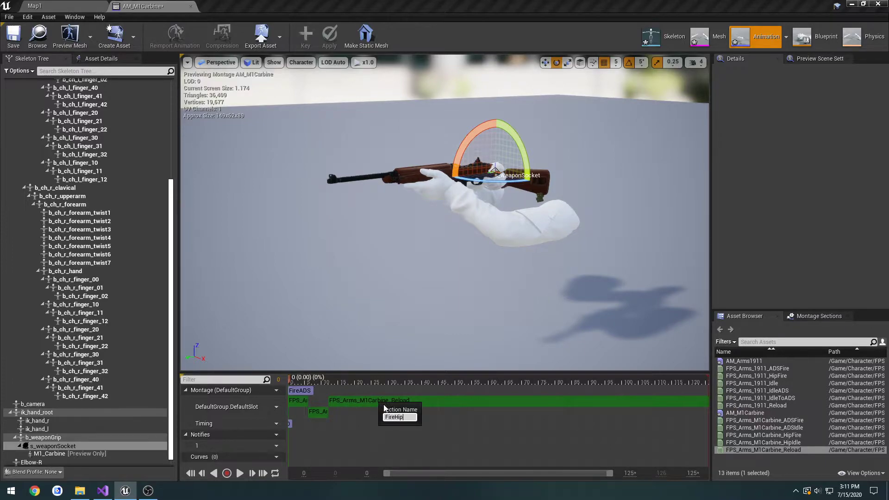
pyautogui.press('Return')
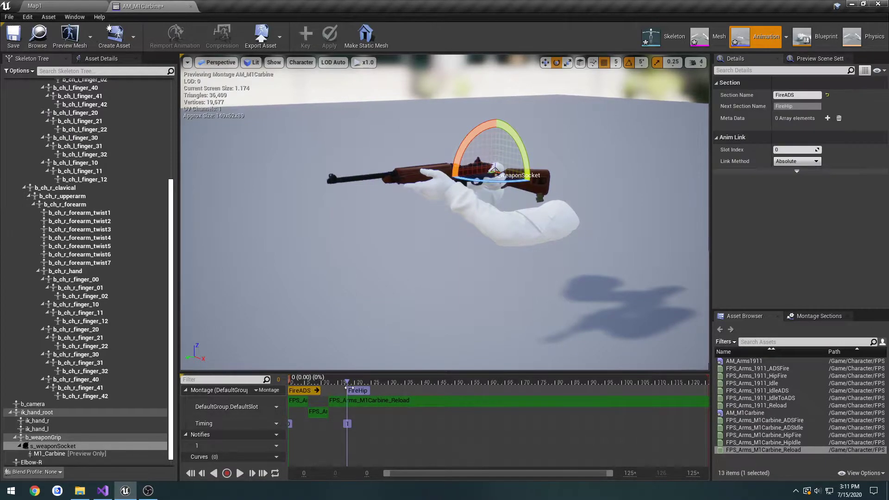
pyautogui.moveTo(349, 388); pyautogui.dragTo(308, 383)
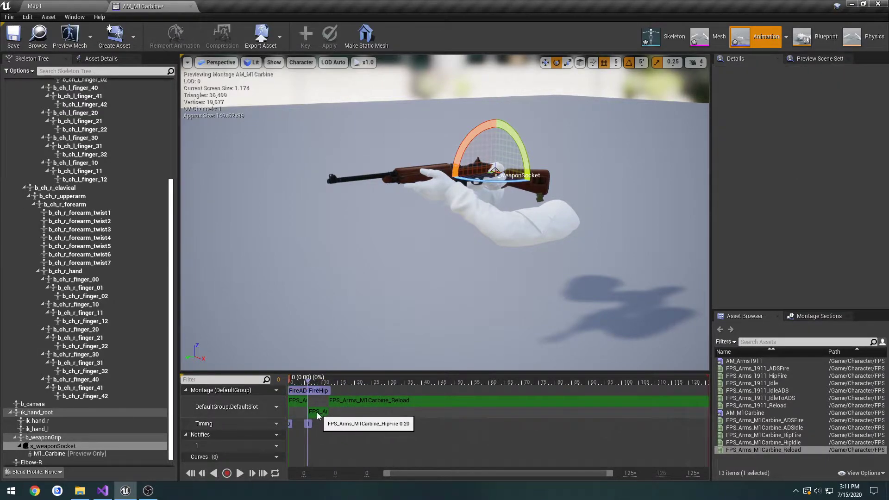
# Step: Add a montage section named Reload and move its marker to the start of the Reload animation
pyautogui.rightClick(349, 388)
pyautogui.click(362, 400)
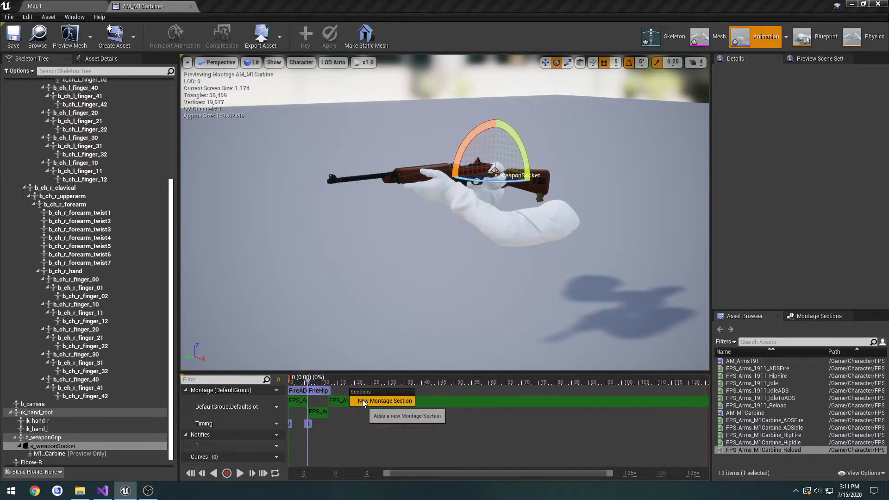
pyautogui.write('Reload')
pyautogui.press('Return')
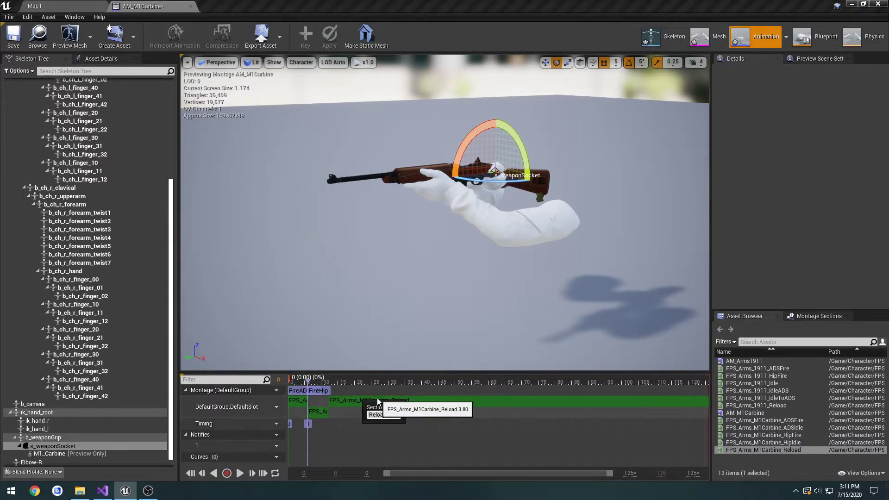
pyautogui.moveTo(377, 400); pyautogui.dragTo(328, 392)
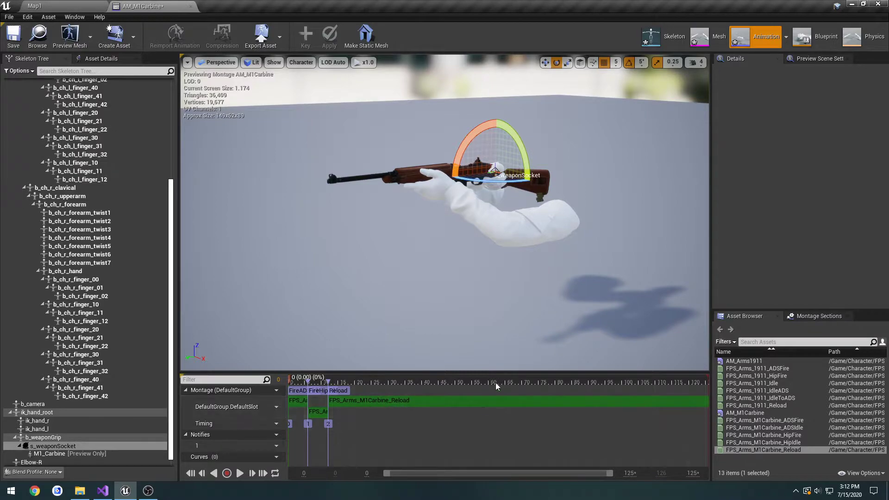
# Step: Clear the links between the FireADS, FireHip and Reload sections so each one plays independently
pyautogui.click(814, 318)
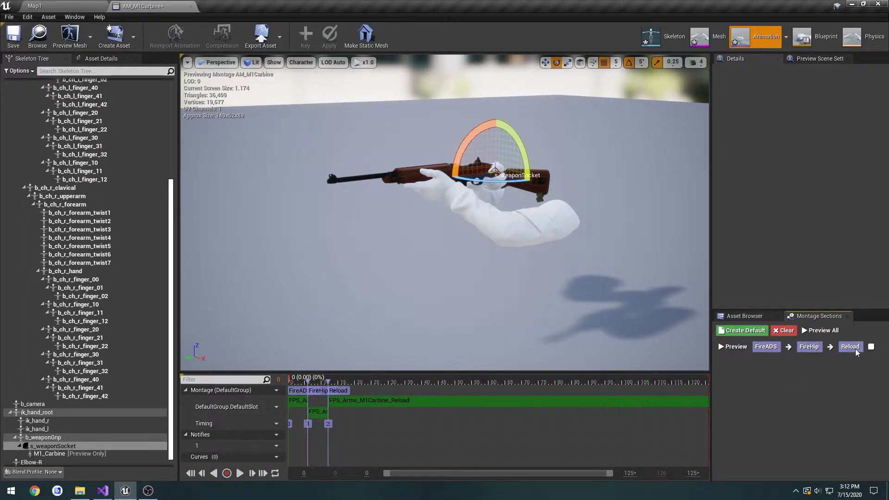
pyautogui.click(786, 331)
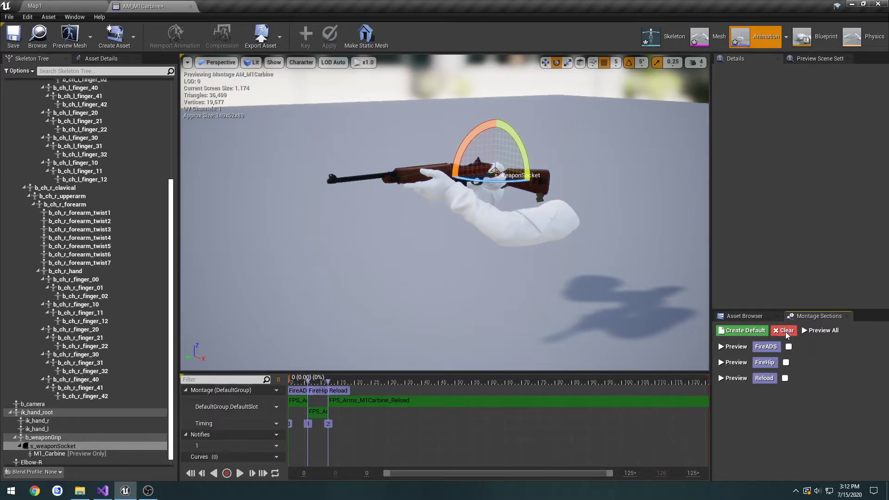
# Step: Play back the FireADS, FireHip and Reload sections separately, return the playhead to frame 0 and save the montage
pyautogui.click(239, 473)
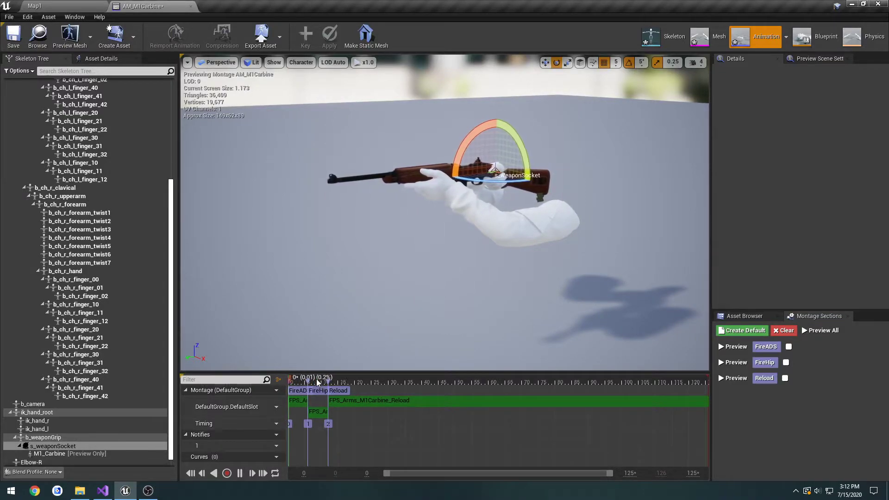
pyautogui.click(316, 381)
pyautogui.click(240, 473)
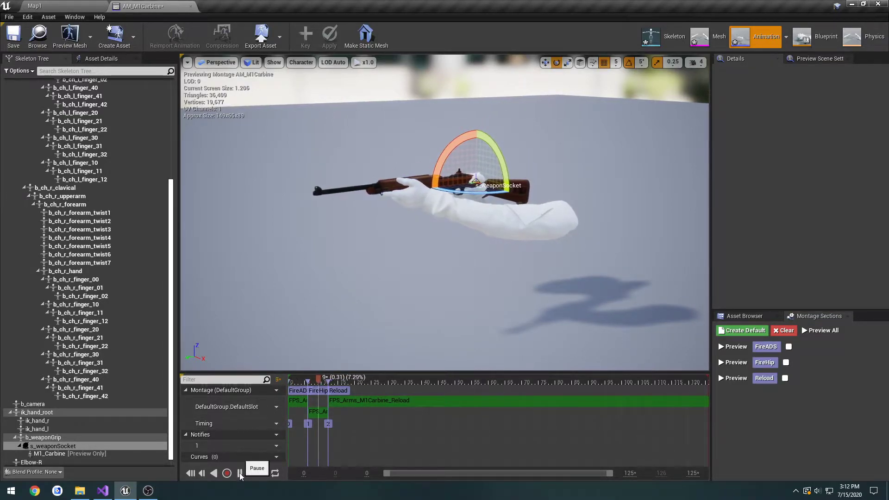
pyautogui.click(484, 381)
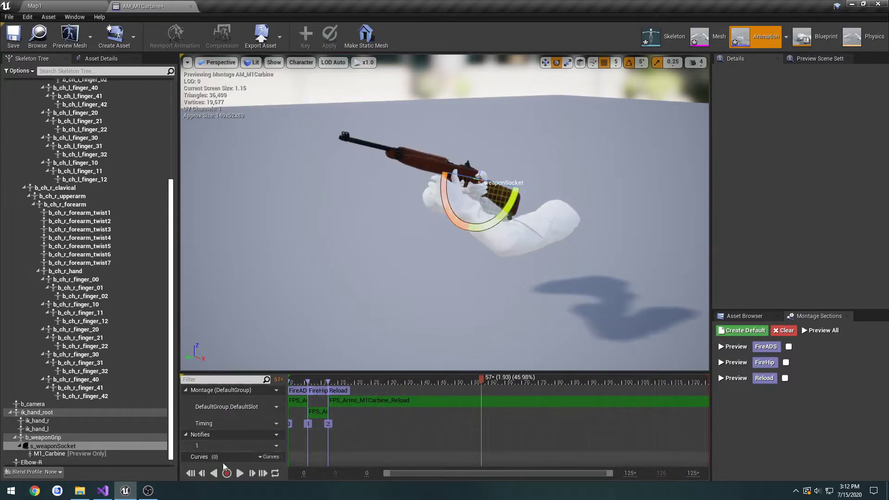
pyautogui.click(240, 473)
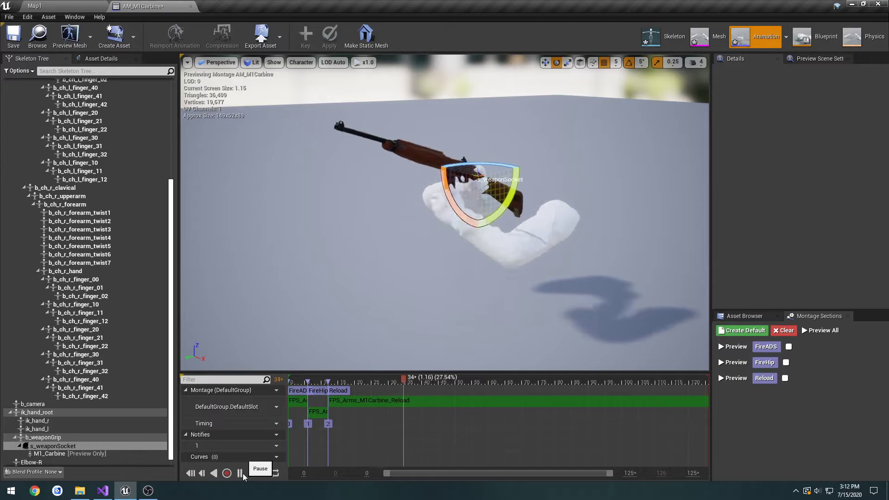
pyautogui.click(346, 382)
pyautogui.moveTo(346, 384); pyautogui.dragTo(261, 379)
pyautogui.click(14, 36)
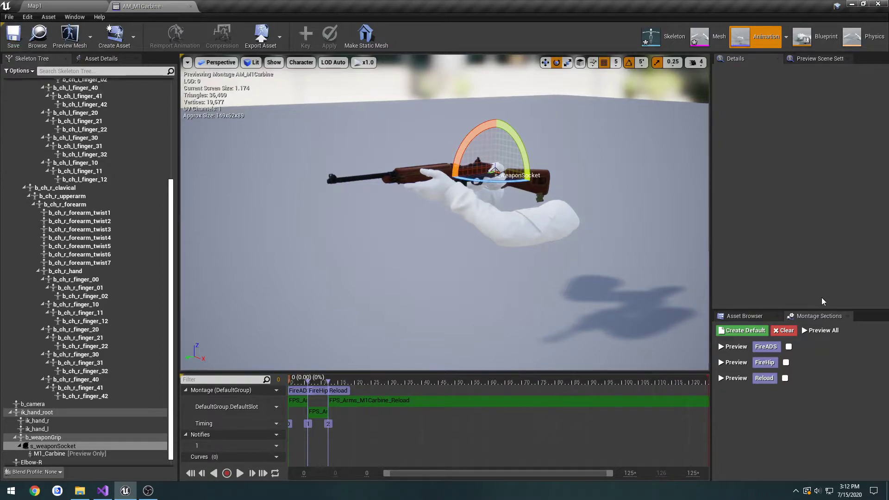
pyautogui.click(740, 318)
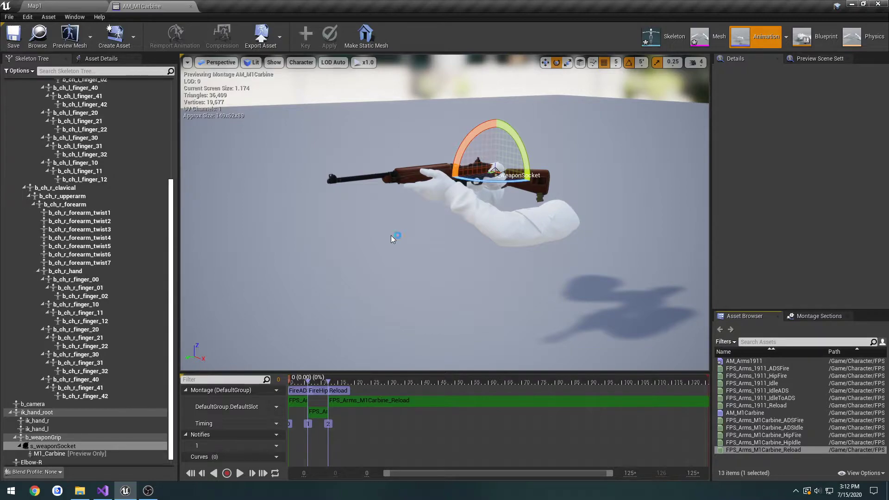
# Step: Open the BP_M1Carbine blueprint from the M1Carbine folder under Weapons
pyautogui.click(67, 5)
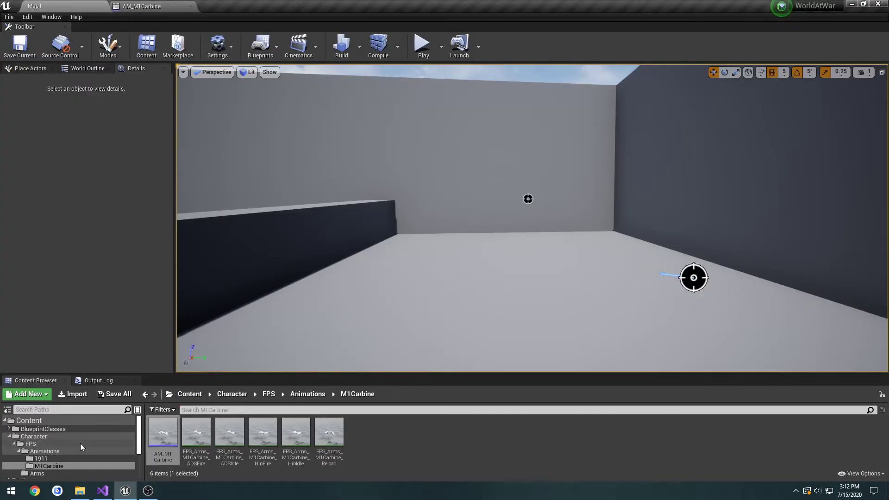
pyautogui.scroll(-5, 86, 445)
pyautogui.click(46, 465)
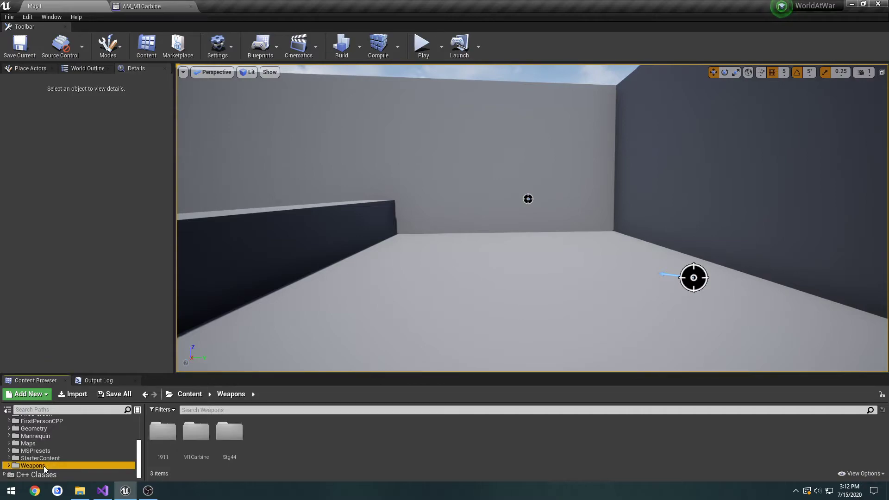
pyautogui.click(203, 432)
pyautogui.doubleClick(203, 433)
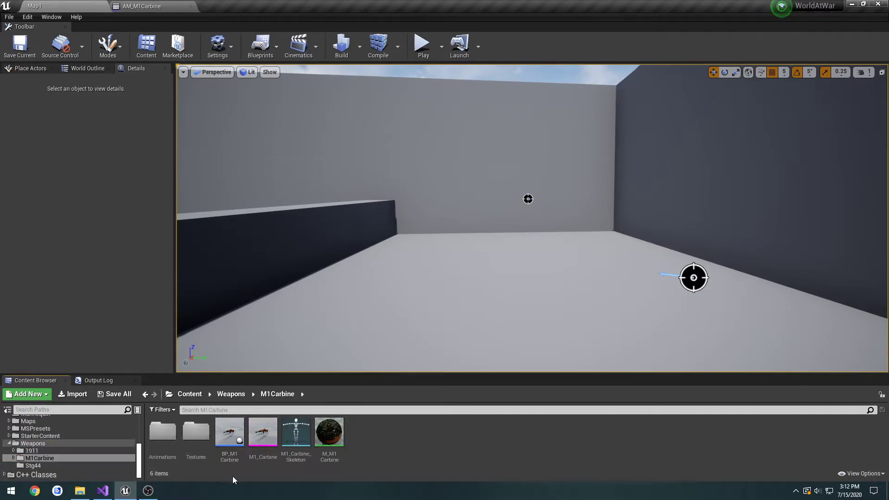
pyautogui.doubleClick(230, 435)
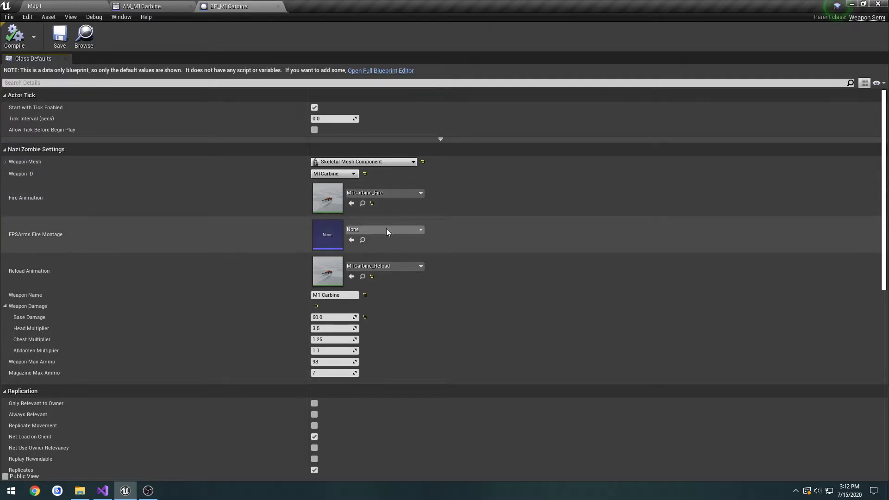
# Step: Set the blueprint's FPSArms Fire Montage to AM_M1Carbine, save it and close the montage editor
pyautogui.click(400, 230)
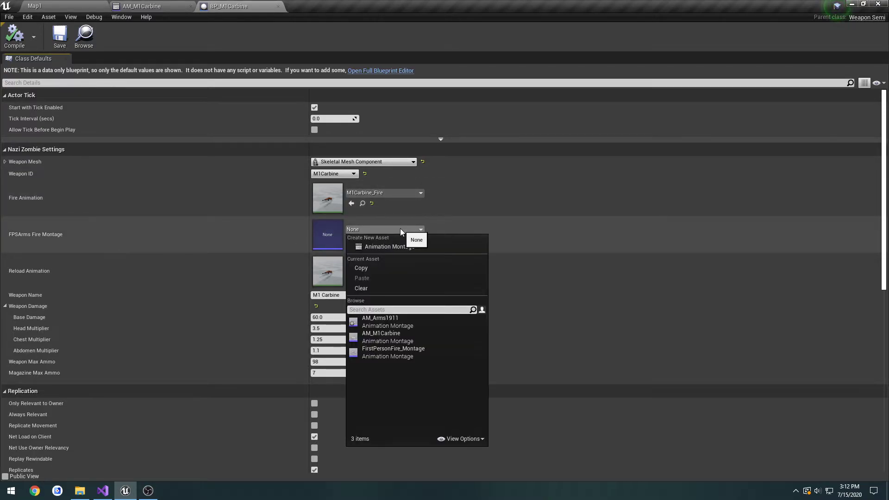
pyautogui.click(410, 336)
pyautogui.click(59, 36)
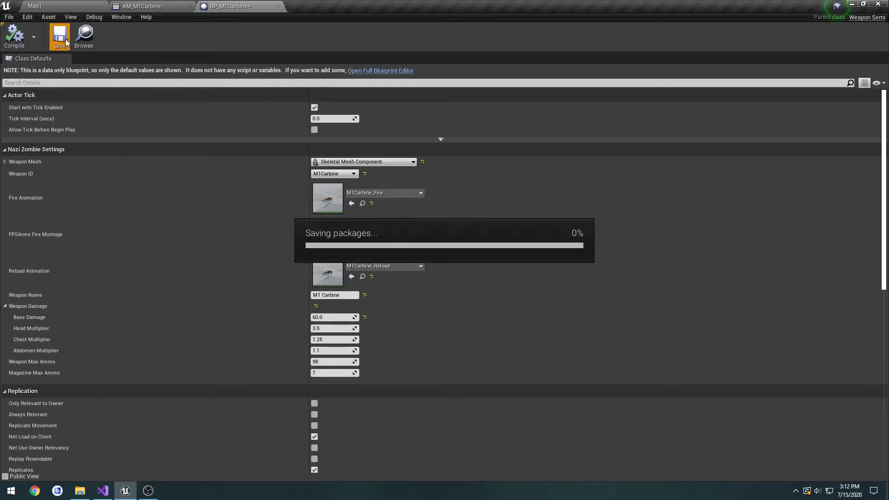
pyautogui.click(190, 6)
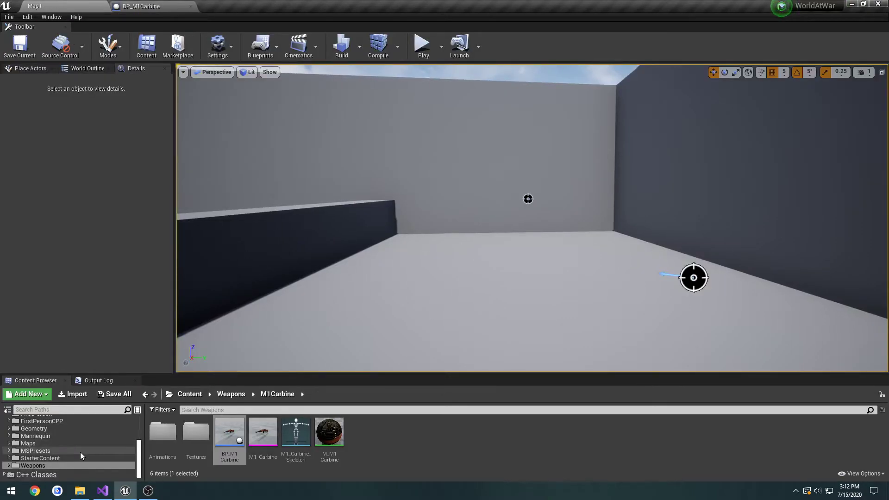
# Step: Rename the AM_M1Carbine montage in the M1Carbine animations folder to AM_Arms_M1Carbine
pyautogui.scroll(5, 77, 449)
pyautogui.click(48, 466)
pyautogui.click(166, 456)
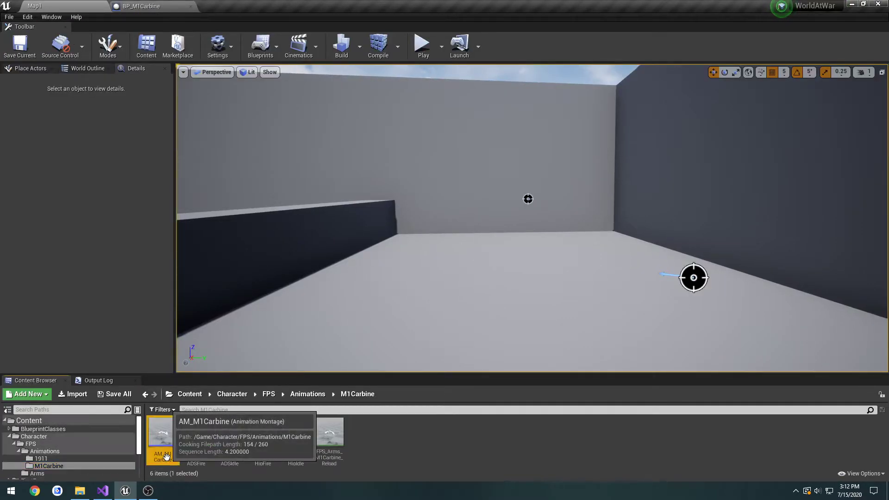
pyautogui.click(167, 459)
pyautogui.click(154, 458)
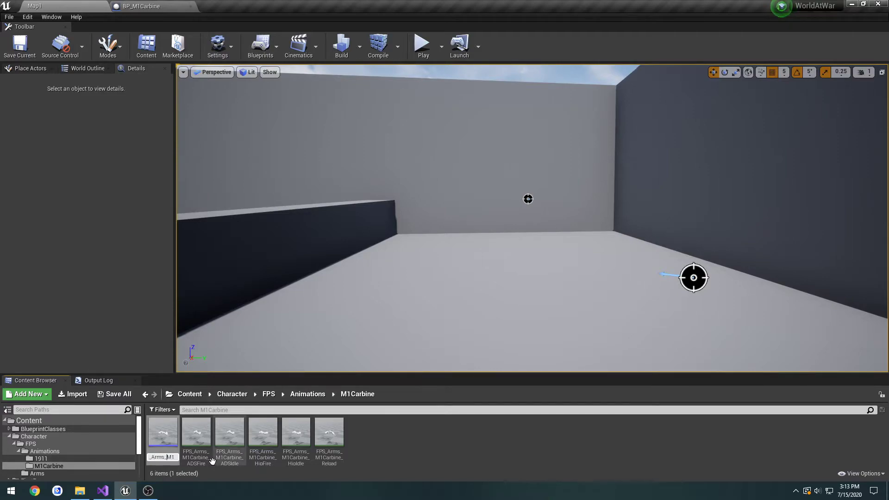
pyautogui.write('_Arms')
pyautogui.press('Return')
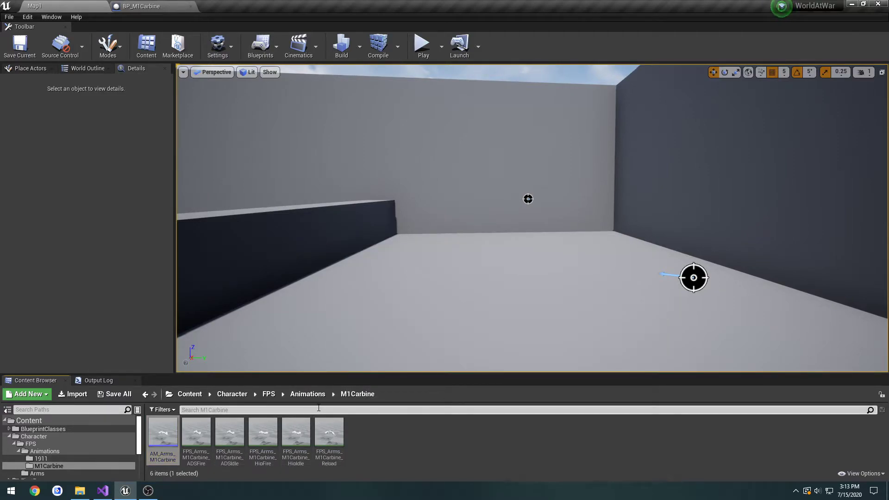
# Step: Close the carbine blueprint, rename the AM_Arms1911 montage in the 1911 animations folder to AM_Arms_1911 and save the changes
pyautogui.click(308, 394)
pyautogui.click(192, 6)
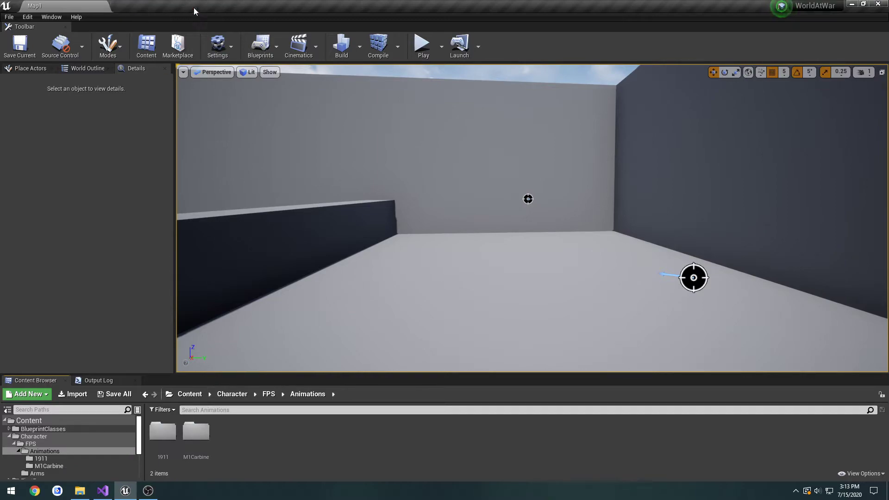
pyautogui.doubleClick(163, 433)
pyautogui.click(166, 465)
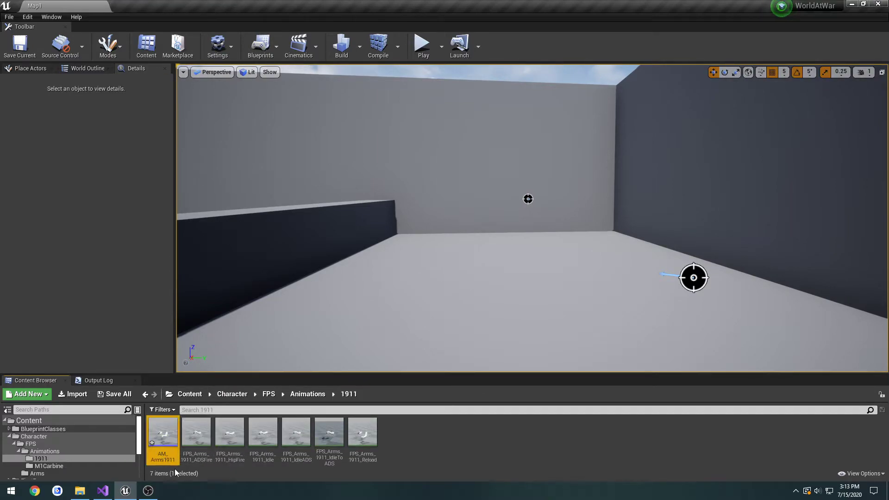
pyautogui.click(164, 467)
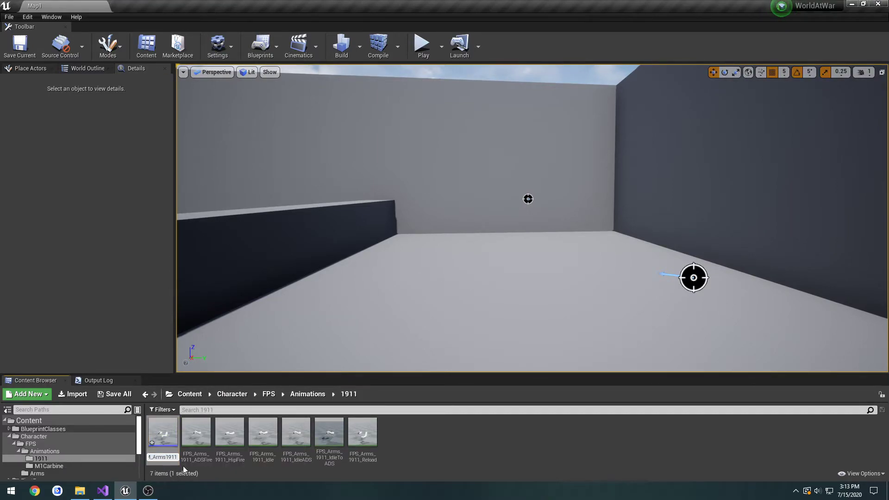
pyautogui.press('Return')
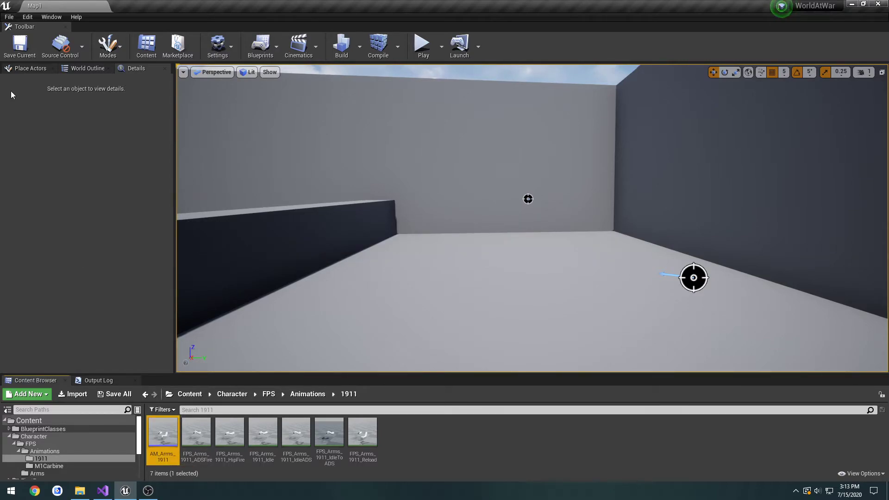
pyautogui.click(9, 17)
pyautogui.click(27, 95)
# Step: Reopen the BP_M1Carbine blueprint from the M1Carbine folder under Weapons, recompile it and dismiss the compiler results window
pyautogui.scroll(-5, 76, 452)
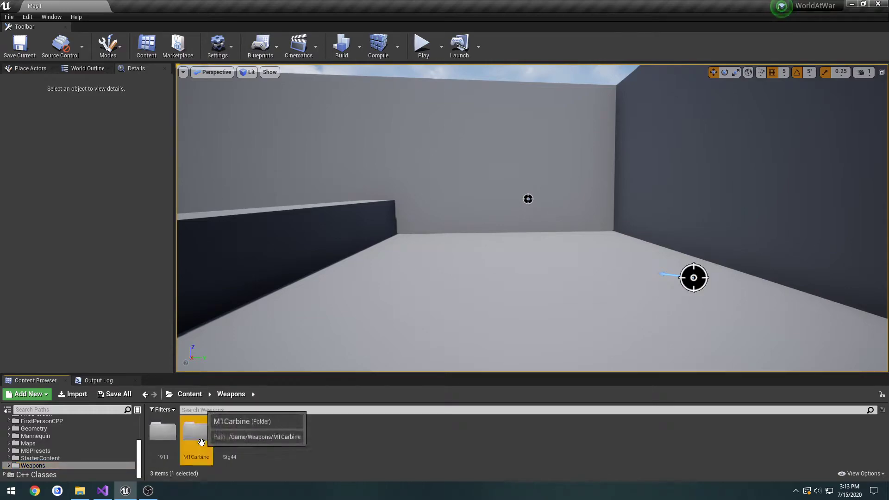
pyautogui.doubleClick(192, 428)
pyautogui.doubleClick(230, 432)
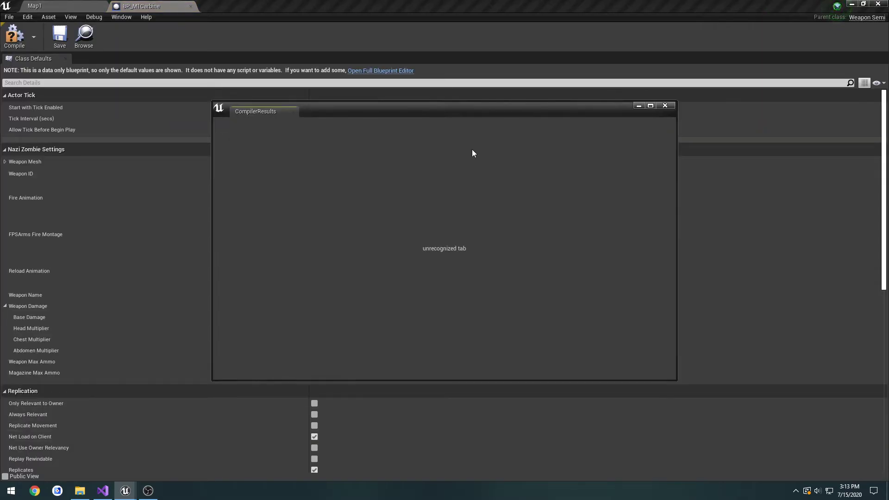
pyautogui.click(644, 105)
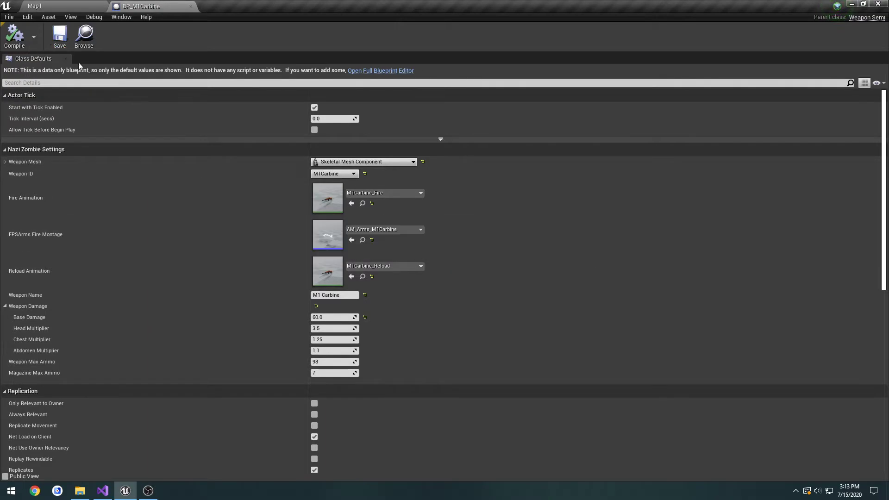
# Step: Play-test Map1 with the starting pistol, aim down the sights and fire, and end the session
pyautogui.click(73, 4)
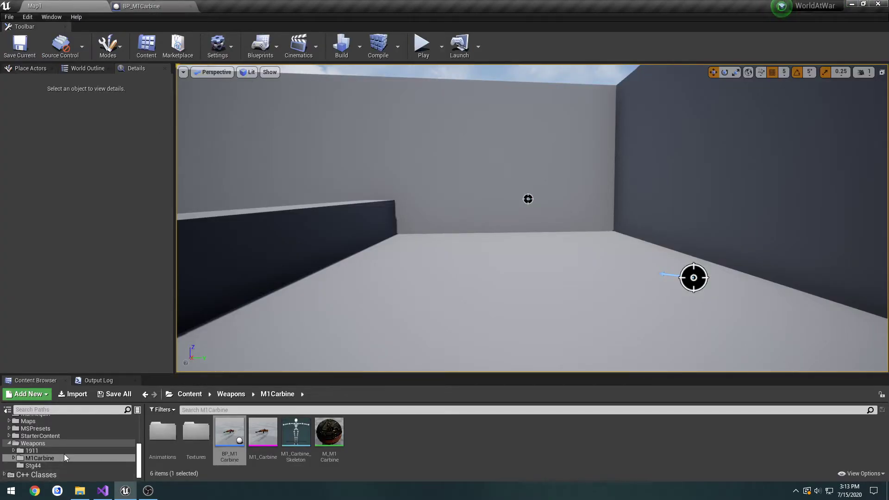
pyautogui.scroll(1, 66, 442)
pyautogui.click(422, 44)
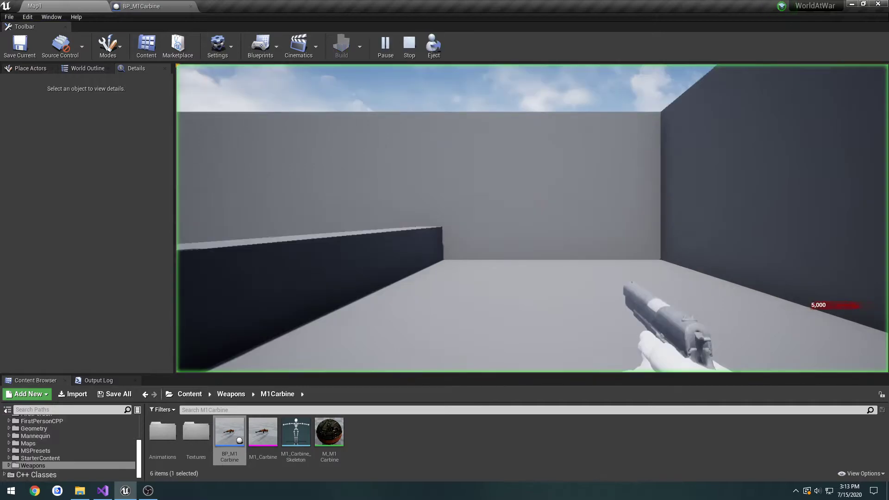
pyautogui.rightClick(532, 217)
pyautogui.click(532, 218)
pyautogui.rightClick(532, 218)
pyautogui.click(533, 217)
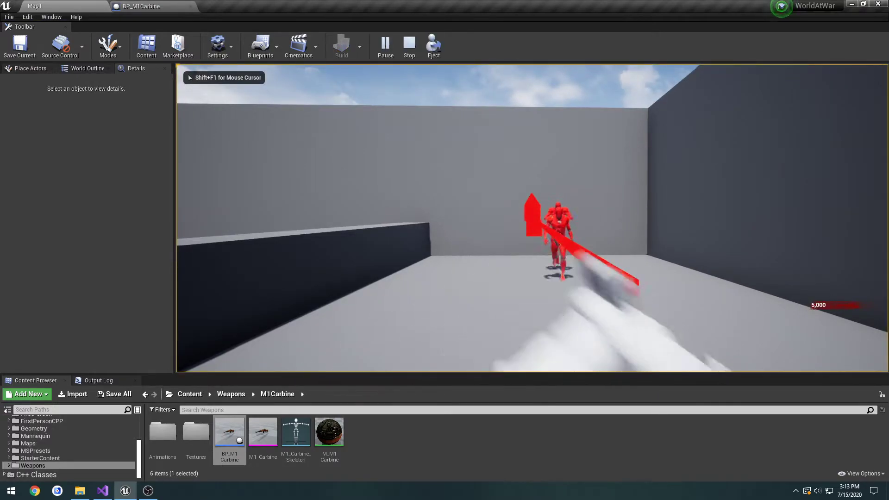
pyautogui.press('Escape')
# Step: Set the Starting Weapon Class of BP_NaziZombieCharacter in the Player folder to BP_M1Carbine, compile and save the blueprint
pyautogui.scroll(5, 92, 460)
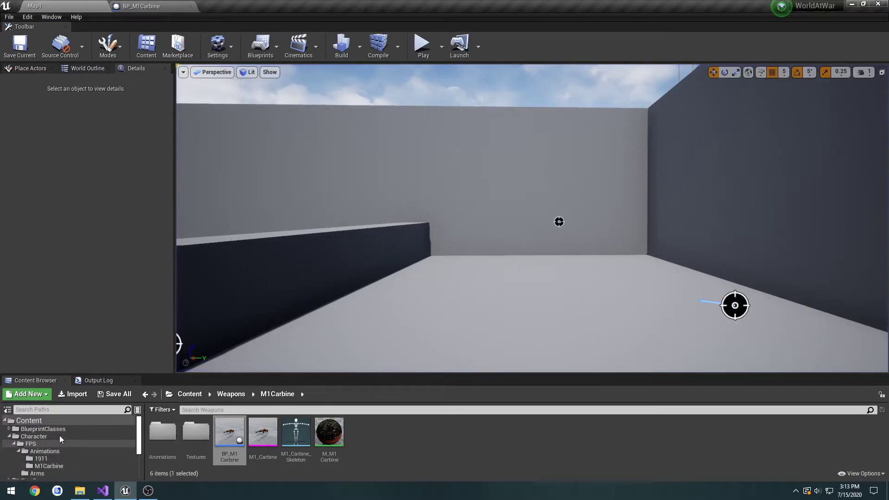
pyautogui.click(68, 431)
pyautogui.doubleClick(201, 435)
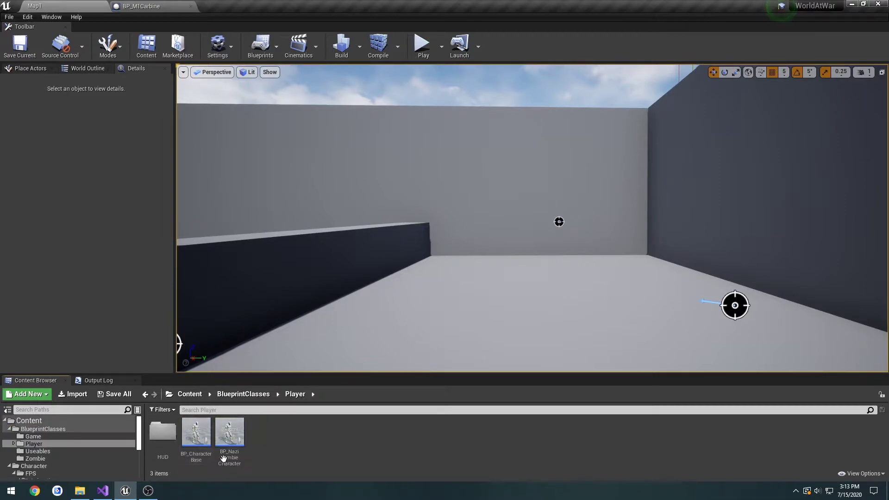
pyautogui.doubleClick(231, 431)
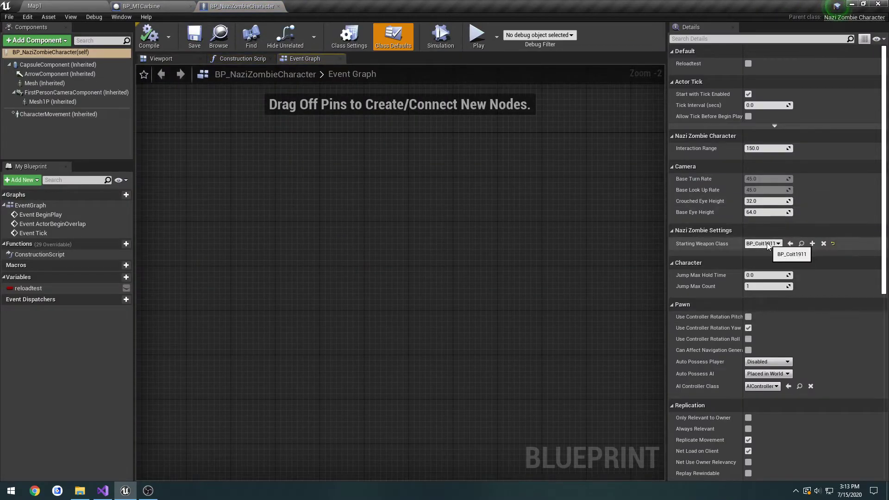
pyautogui.click(768, 245)
pyautogui.click(779, 283)
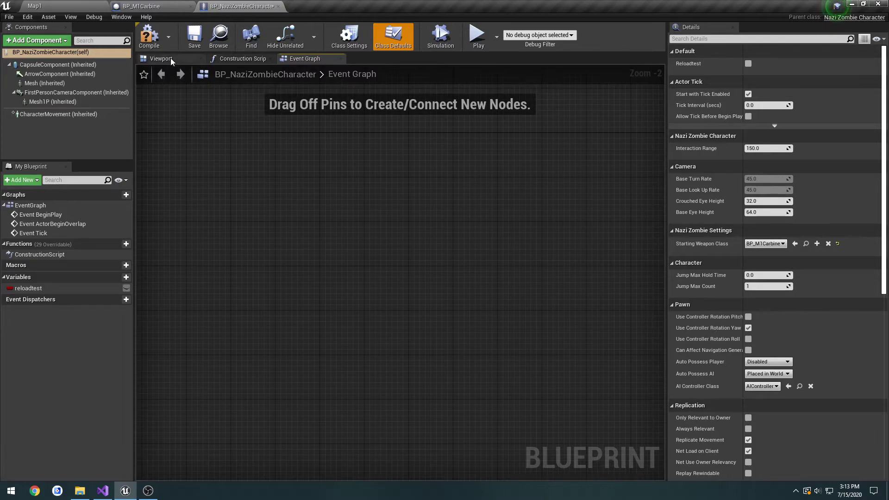
pyautogui.click(149, 38)
pyautogui.click(194, 37)
# Step: Play-test Map1 with the M1 Carbine, end the session and check the fire montage assigned in BP_M1Carbine
pyautogui.click(60, 6)
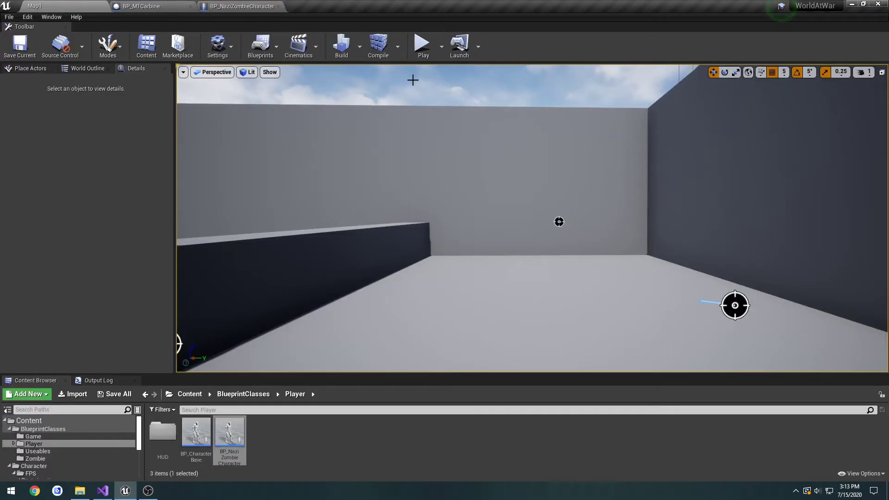
pyautogui.click(426, 54)
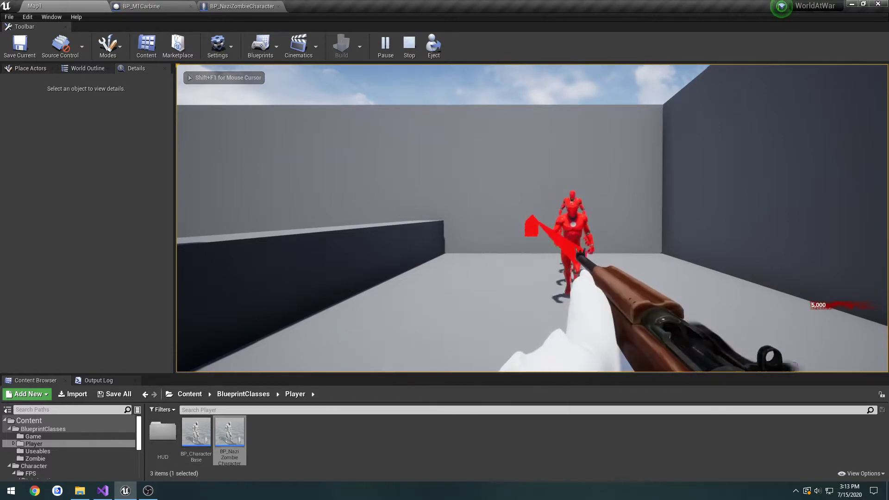
pyautogui.press('s')
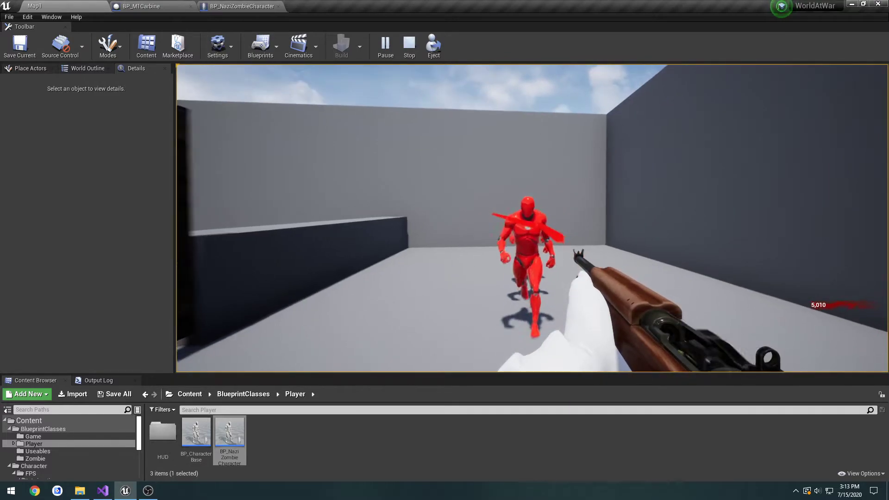
pyautogui.press('Escape')
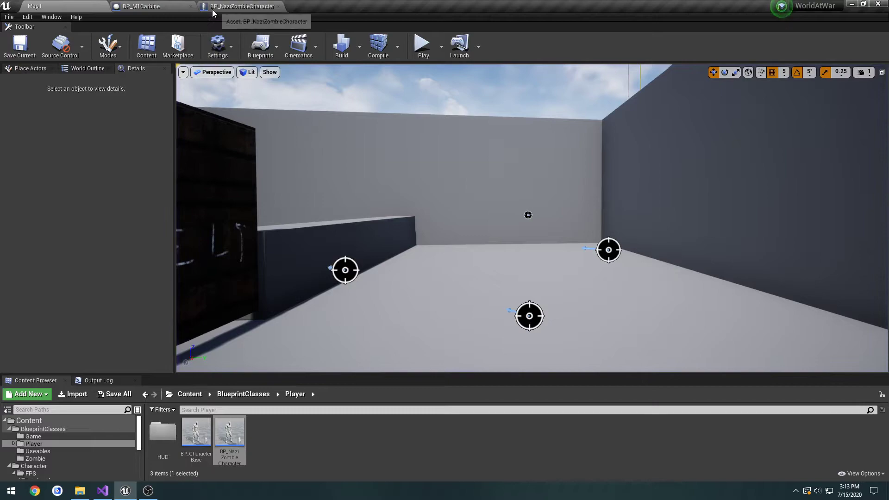
pyautogui.click(174, 3)
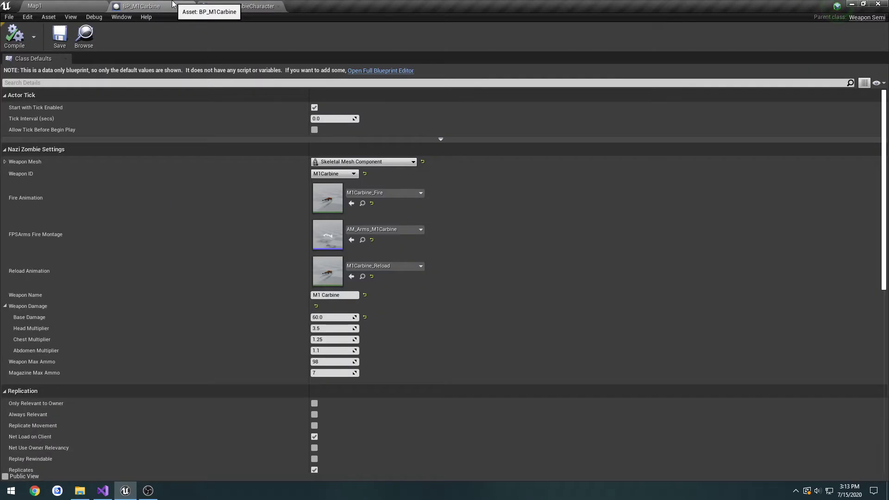
# Step: Open the AM_Arms_M1Carbine montage from the M1Carbine animations folder, show its asset details and pause the preview
pyautogui.click(60, 6)
pyautogui.scroll(-2, 58, 447)
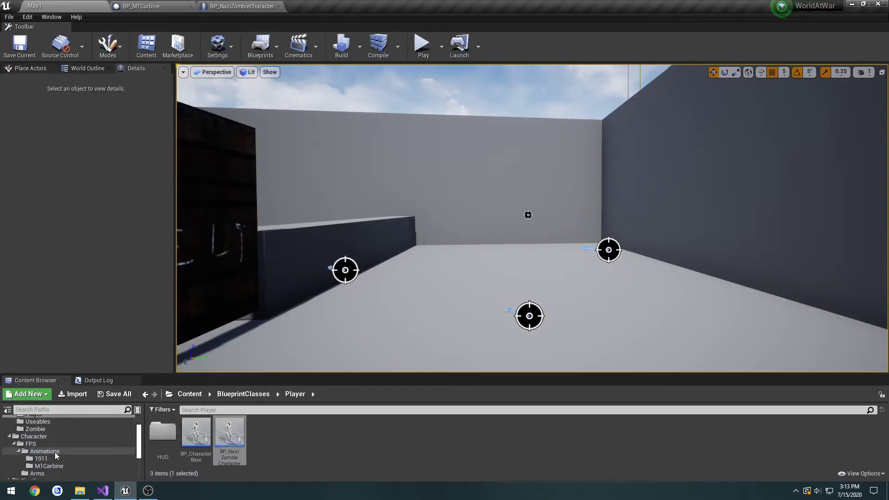
pyautogui.click(56, 466)
pyautogui.doubleClick(160, 434)
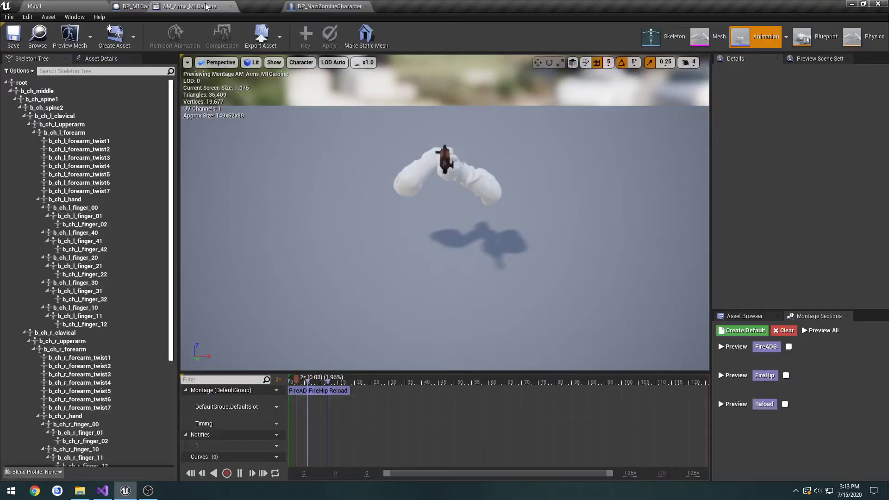
pyautogui.moveTo(207, 6); pyautogui.dragTo(156, 16)
pyautogui.click(81, 60)
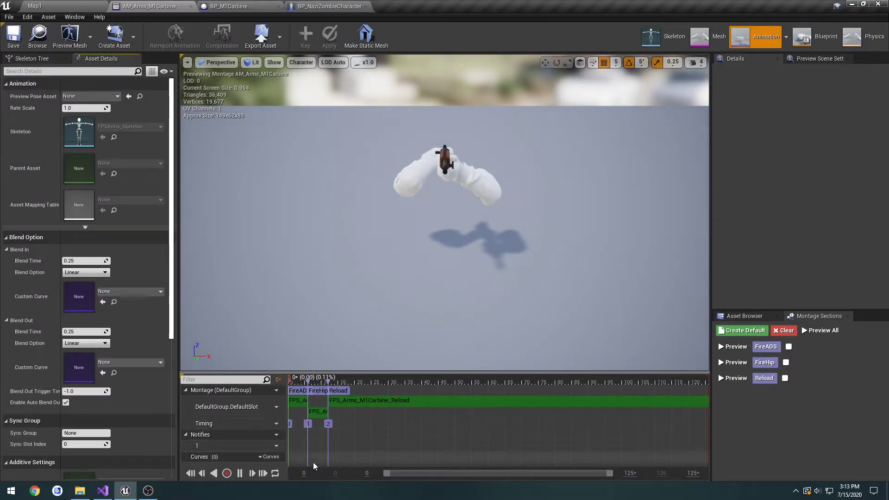
pyautogui.click(240, 474)
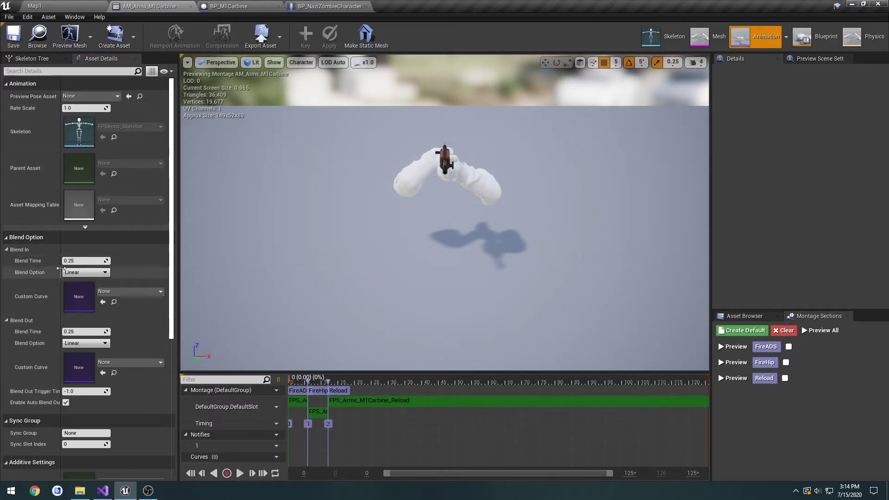
# Step: Open the AM_Arms_1911 montage to compare its blend options with those of the carbine montage
pyautogui.click(7, 249)
pyautogui.click(7, 249)
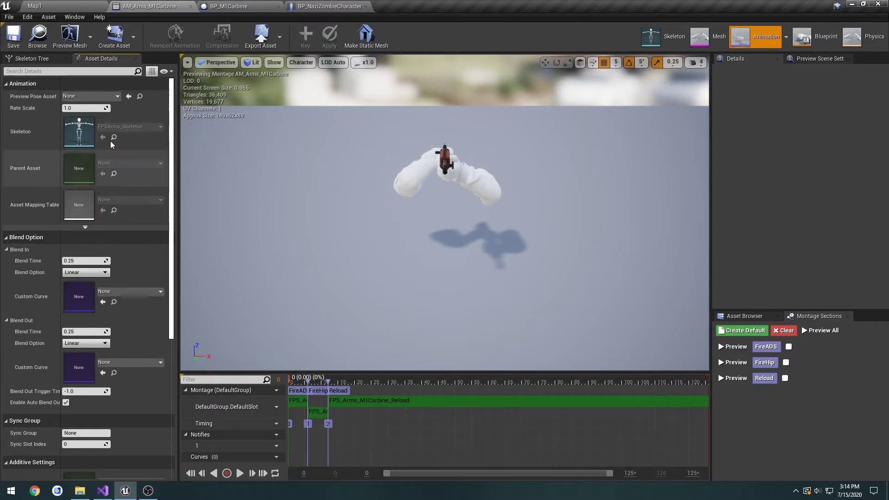
pyautogui.click(745, 316)
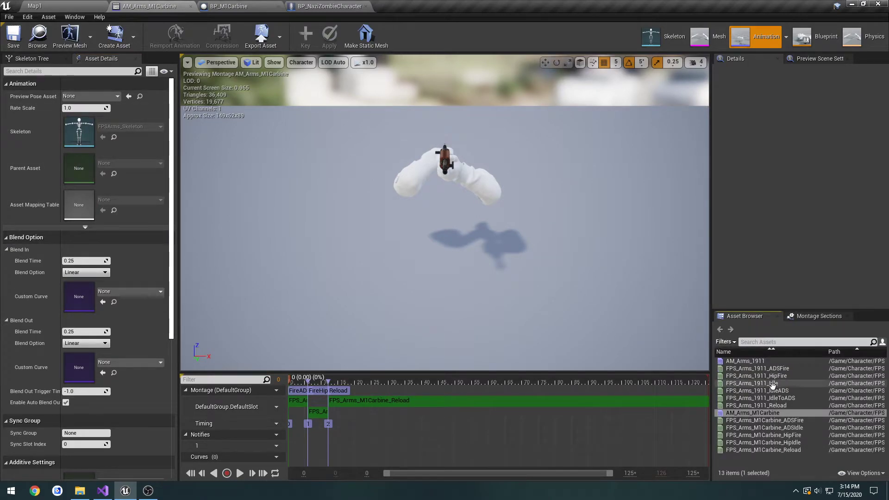
pyautogui.click(759, 362)
pyautogui.doubleClick(758, 361)
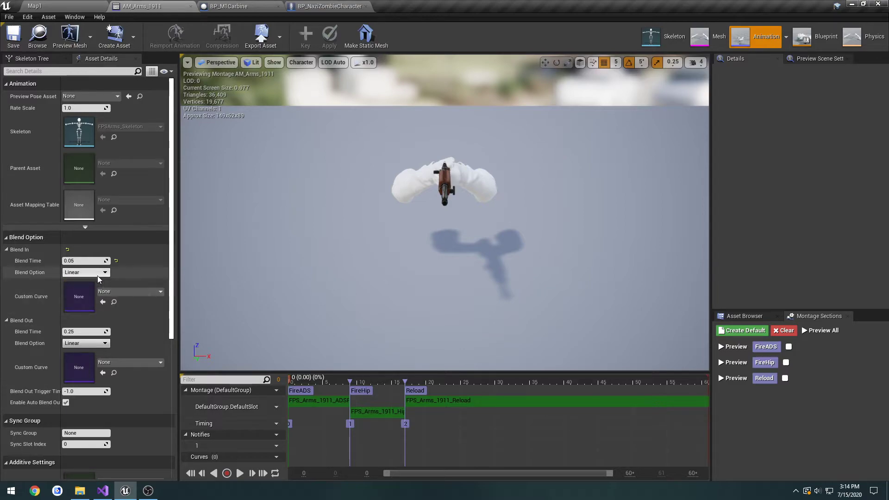
# Step: Return to the AM_Arms_M1Carbine montage, set its Blend In time to 0.05 and save it
pyautogui.click(745, 316)
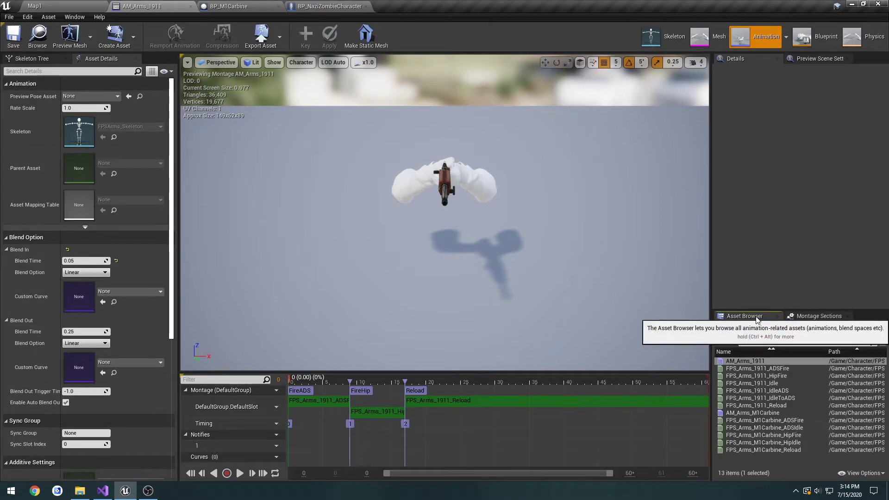
pyautogui.doubleClick(746, 412)
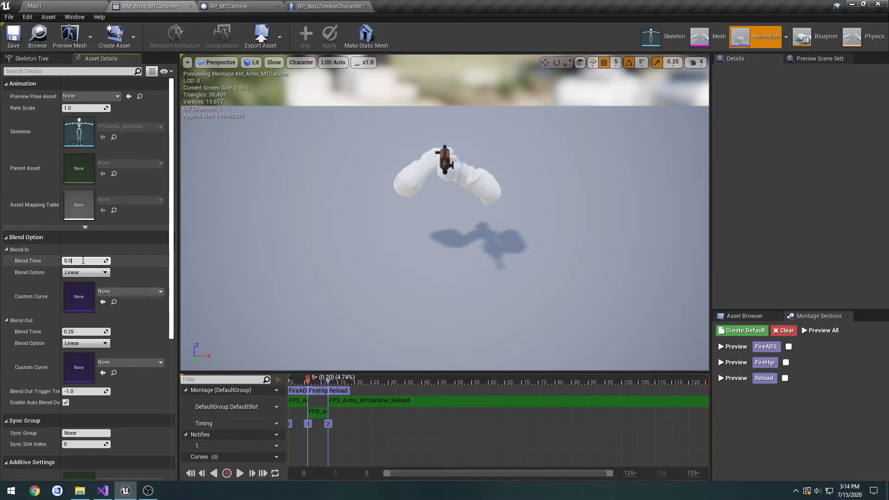
pyautogui.click(13, 37)
# Step: Play-test Map1 to check the carbine's aim and fire animations with the new blend time, and end the session
pyautogui.click(64, 6)
pyautogui.click(423, 46)
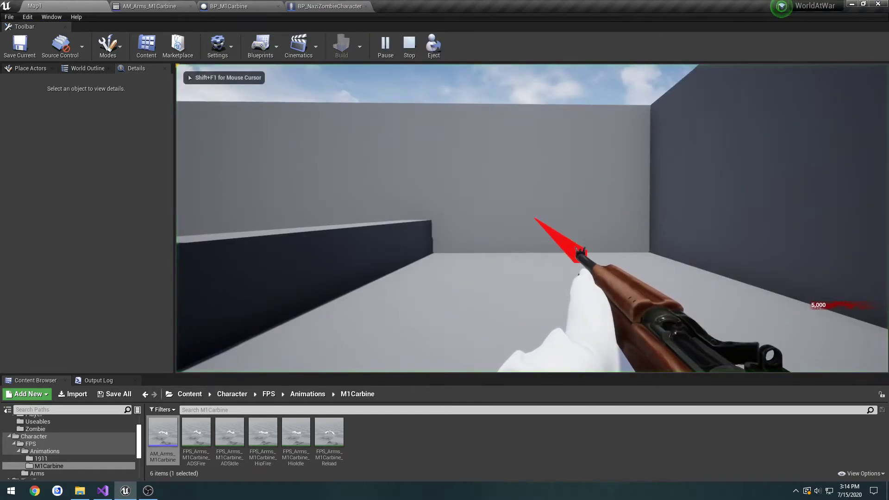
pyautogui.rightClick(533, 218)
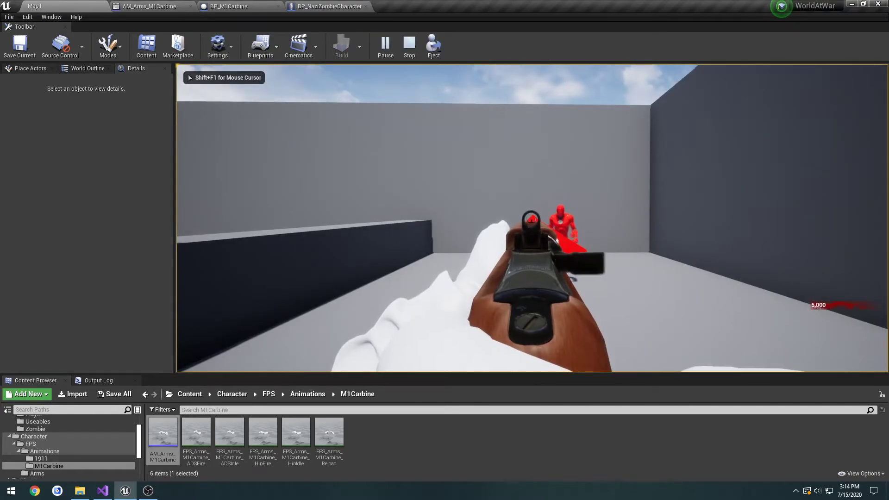
pyautogui.hotkey('shift', 'F1')
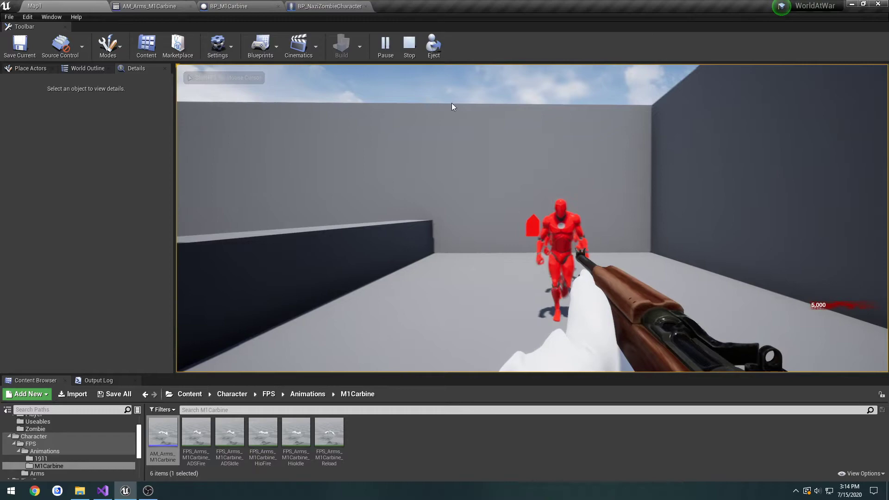
pyautogui.press('Escape')
# Step: Open BP_M1Carbine in the full blueprint editor, clear and reassign AM_Arms_M1Carbine as its FPSArms Fire Montage, compile and save
pyautogui.click(229, 6)
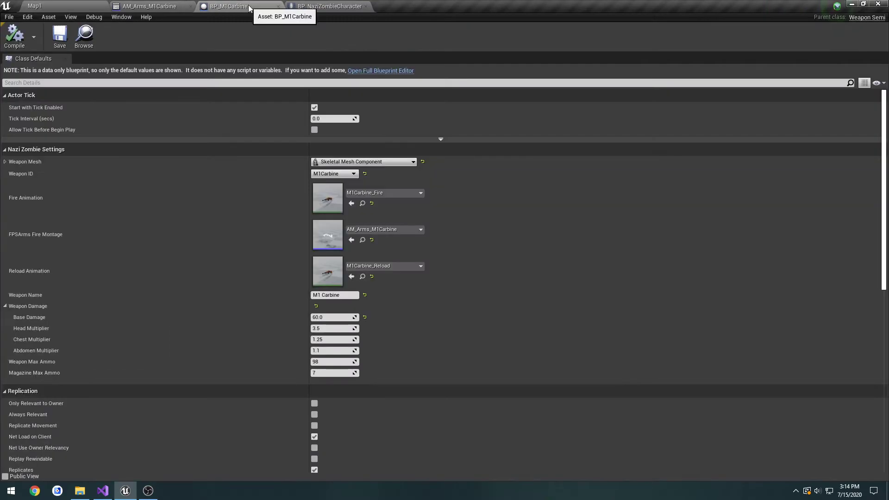
pyautogui.click(394, 71)
pyautogui.click(806, 183)
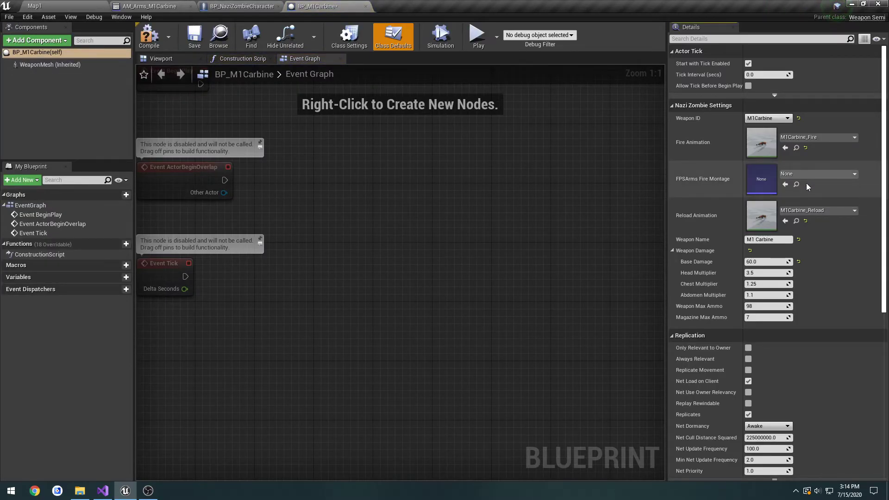
pyautogui.click(801, 174)
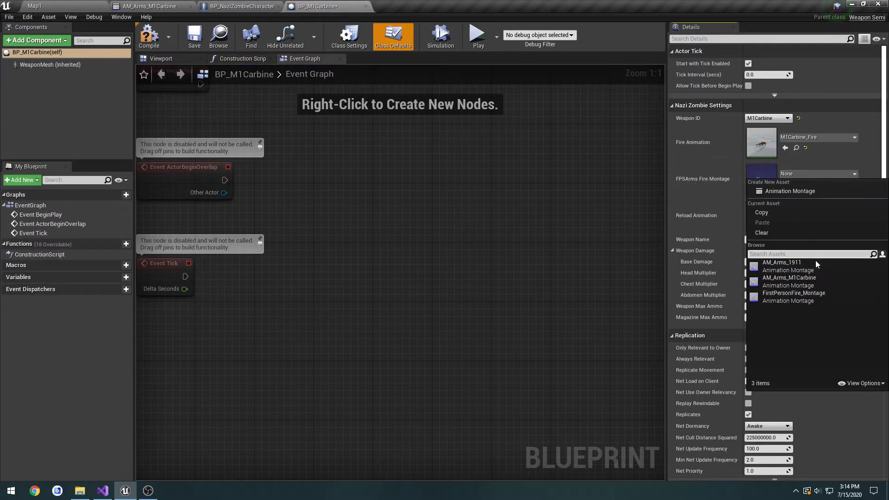
pyautogui.click(827, 281)
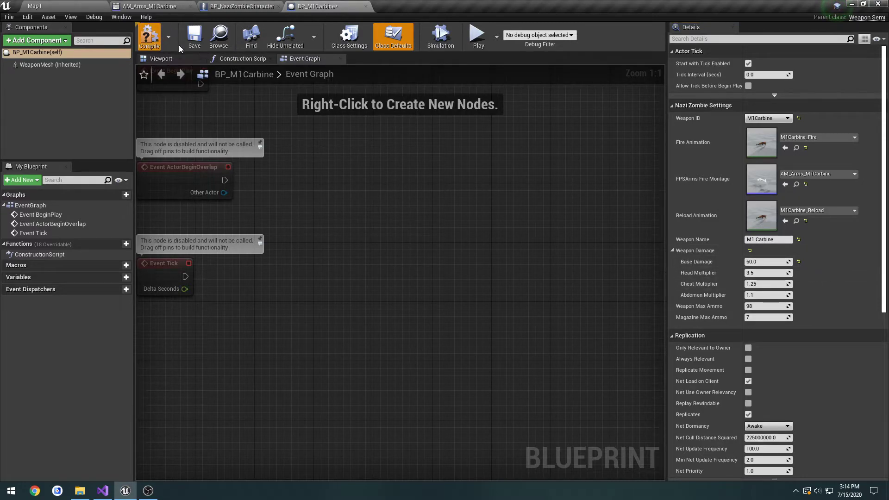
pyautogui.click(199, 41)
# Step: Compare the section names in AM_Arms_M1Carbine with those used by OnFire in NaziZombieCharacter.cpp in Visual Studio, and return to Unreal Editor
pyautogui.click(149, 6)
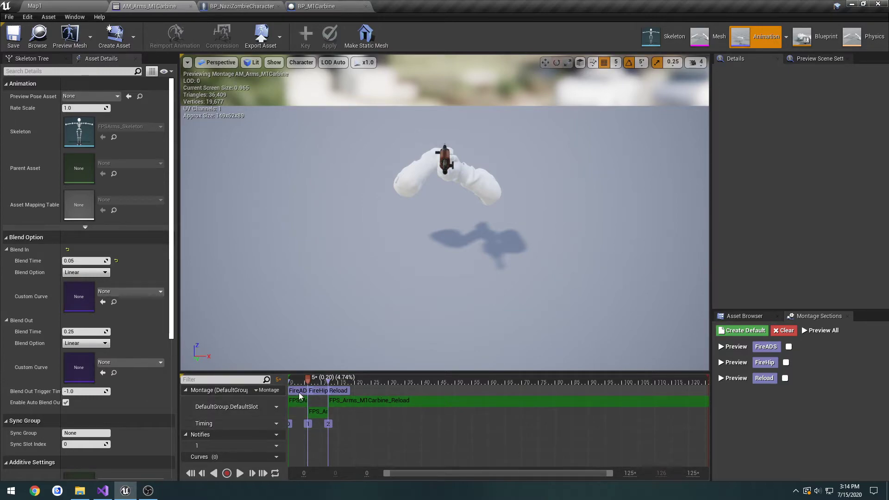
pyautogui.click(103, 490)
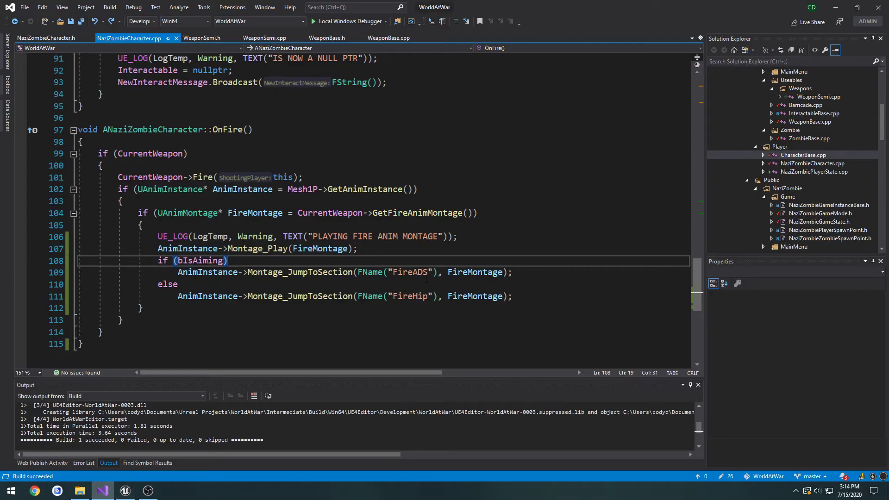
pyautogui.click(125, 491)
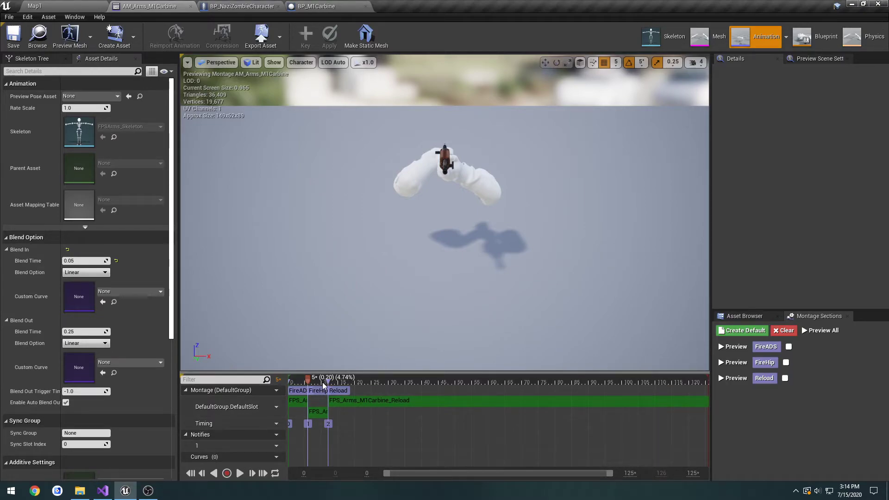
# Step: Play-test Map1 to check the carbine's aiming and firing animations, and end the session
pyautogui.click(35, 6)
pyautogui.click(422, 44)
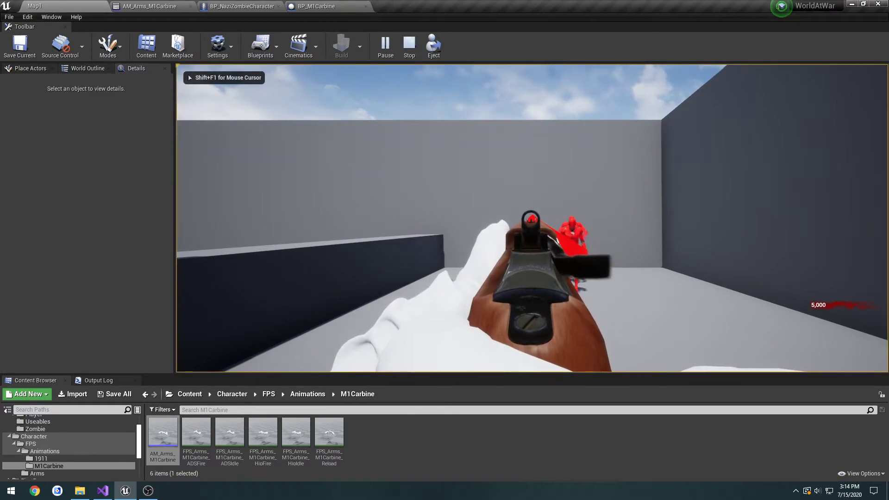
pyautogui.press('Escape')
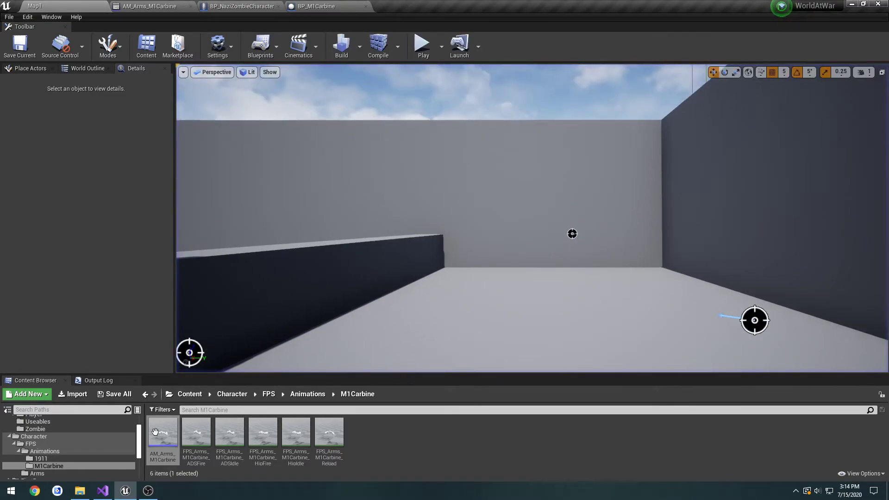
# Step: In Visual Studio, replace the FireHip section name in OnFire's non-aiming branch with Reload and build the solution
pyautogui.click(102, 491)
pyautogui.doubleClick(414, 296)
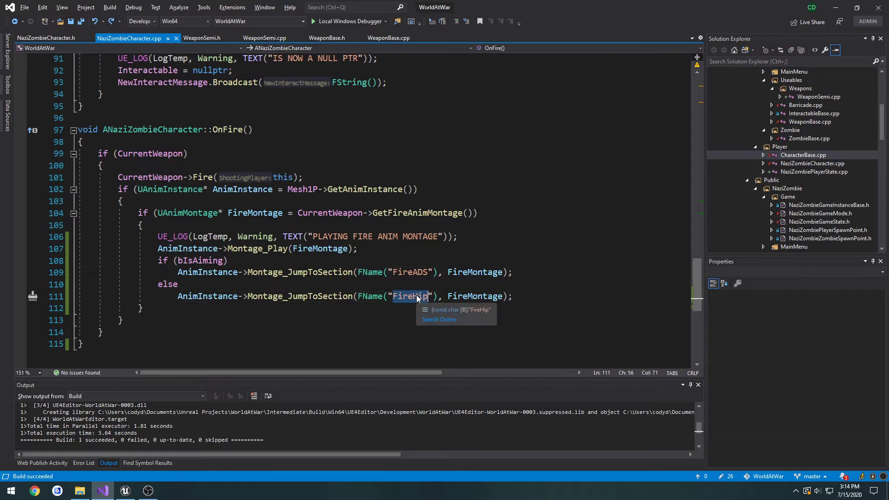
pyautogui.write('Reload')
pyautogui.hotkey('ctrl', 'shift', 'b')
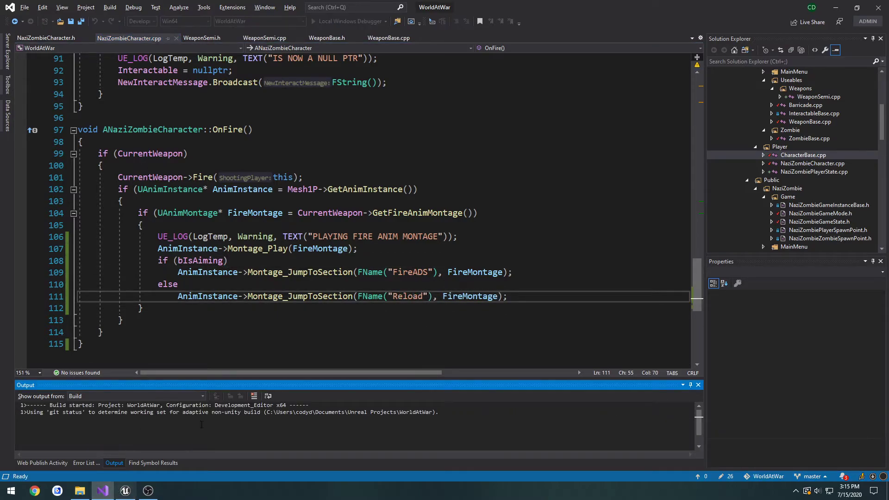
# Step: Cancel the running build and undo the section name edit in OnFire
pyautogui.click(110, 8)
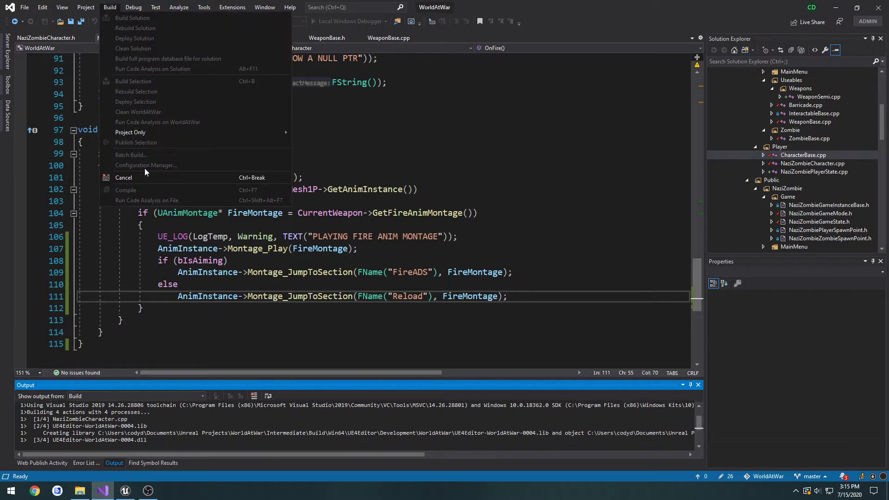
pyautogui.click(147, 177)
pyautogui.click(321, 275)
pyautogui.hotkey('ctrl', 'z')
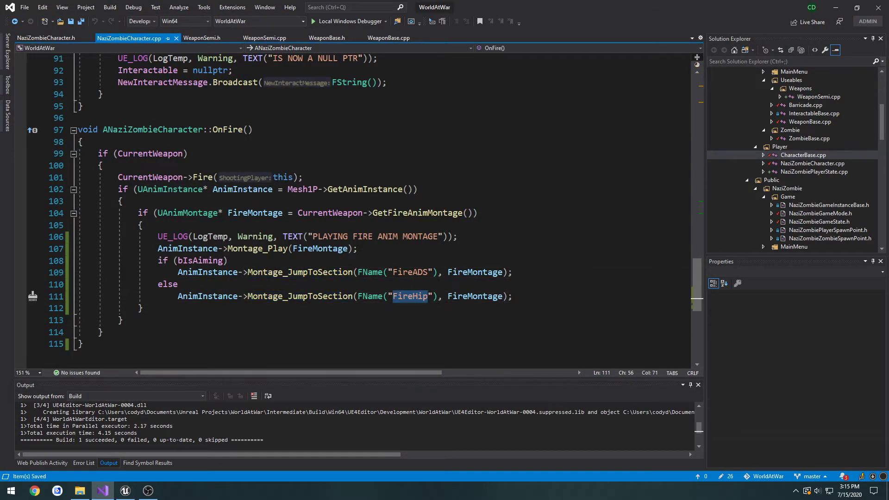
pyautogui.click(253, 396)
# Step: Back in Unreal Editor, open AnimBP_FPSArms from Character/FPS/Arms and inspect the DefaultSlot node after the Colt1911 state machine
pyautogui.click(133, 491)
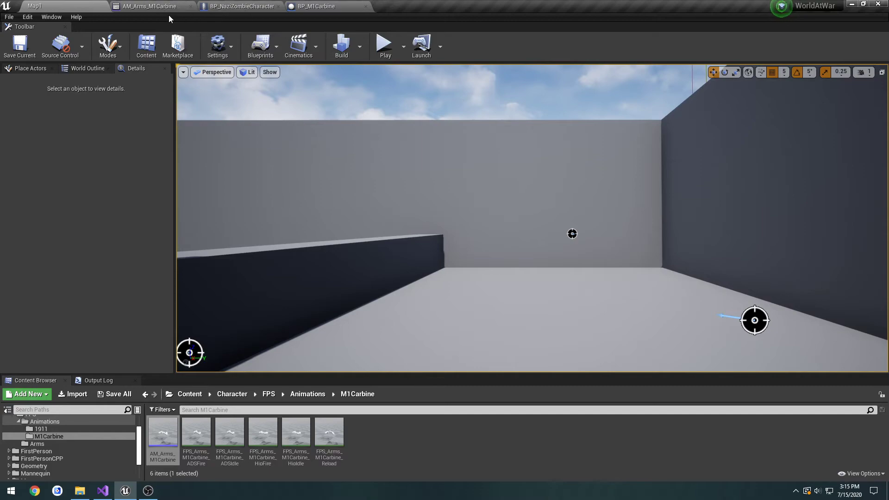
pyautogui.scroll(1, 64, 435)
pyautogui.click(57, 429)
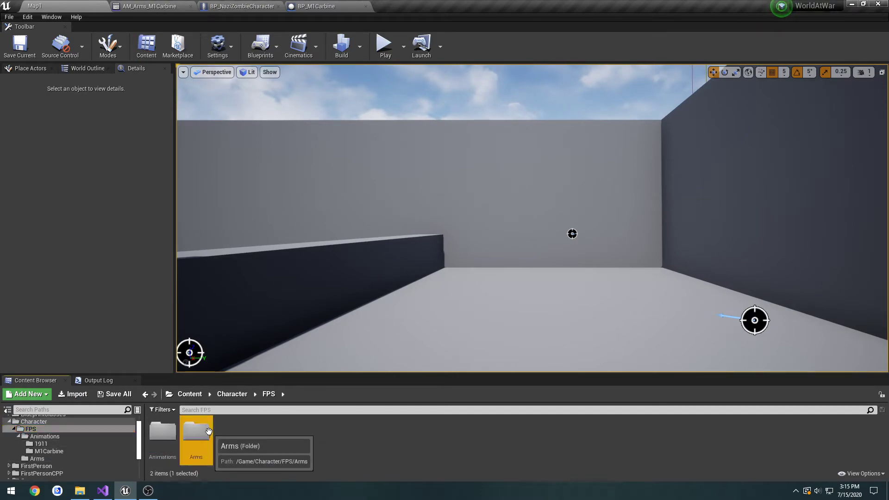
pyautogui.doubleClick(196, 431)
pyautogui.click(163, 428)
pyautogui.doubleClick(163, 428)
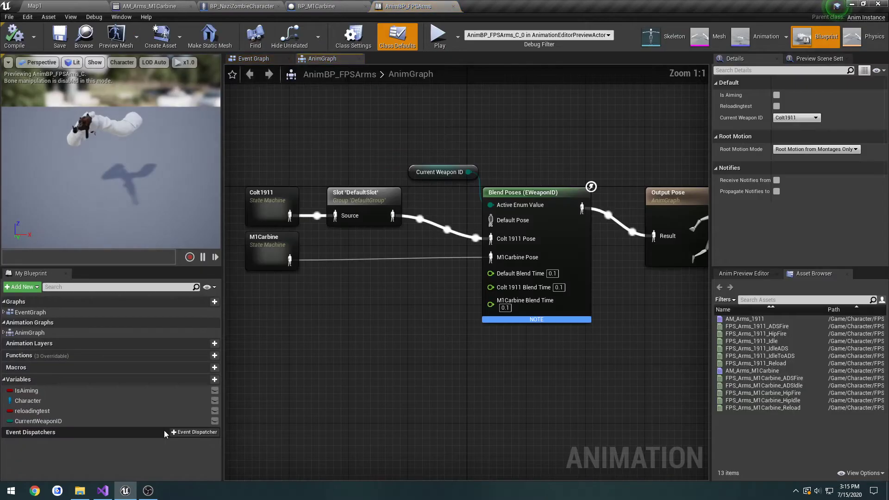
pyautogui.click(359, 193)
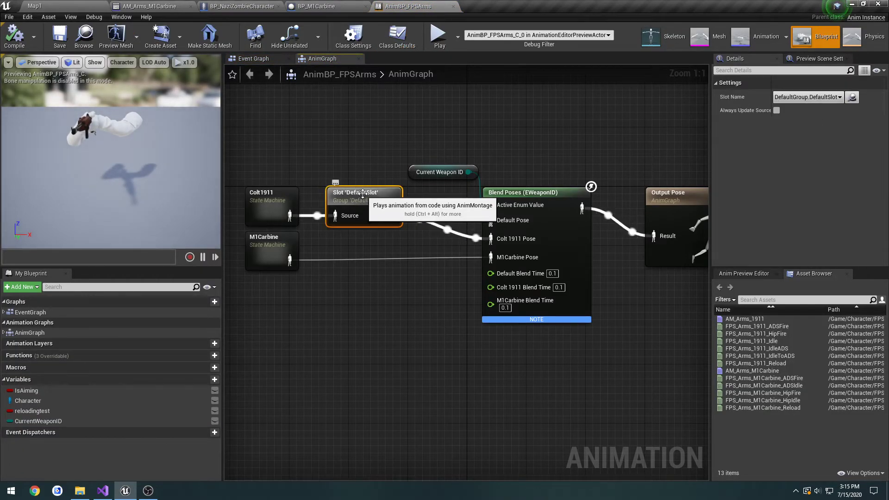
pyautogui.click(341, 268)
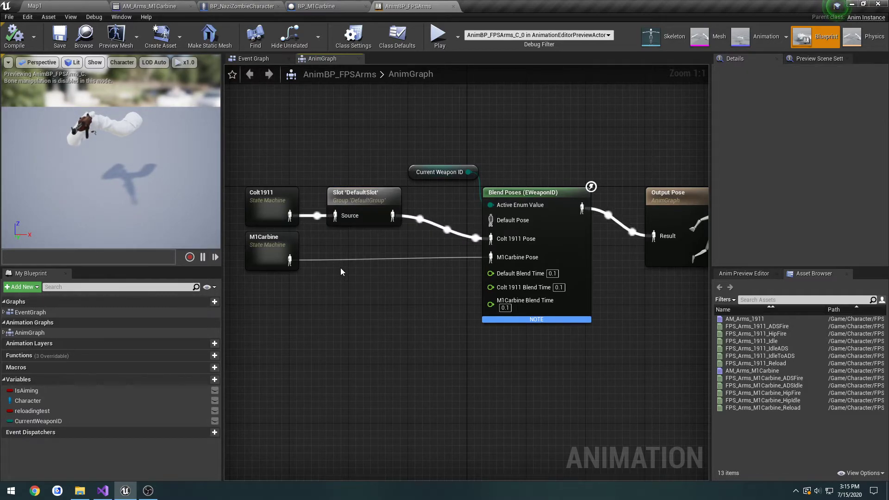
# Step: Add a montage Slot 'DefaultSlot' node below the M1Carbine connection in the AnimGraph
pyautogui.rightClick(341, 268)
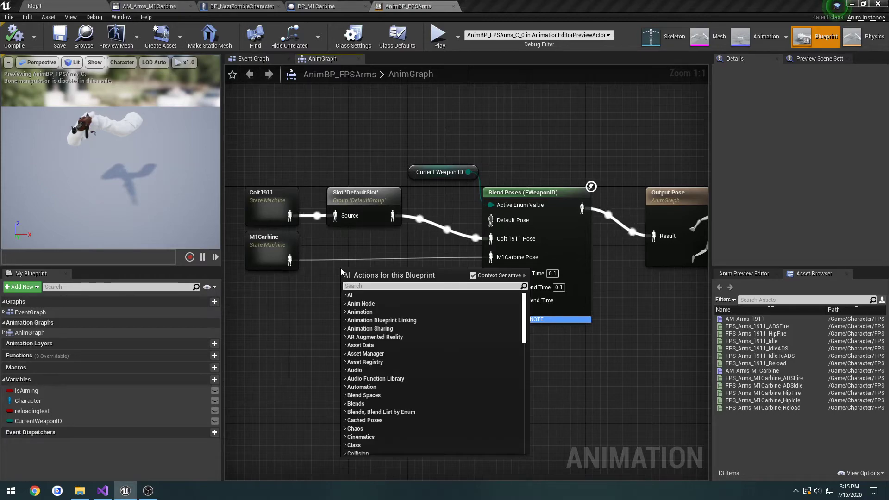
pyautogui.write('slot')
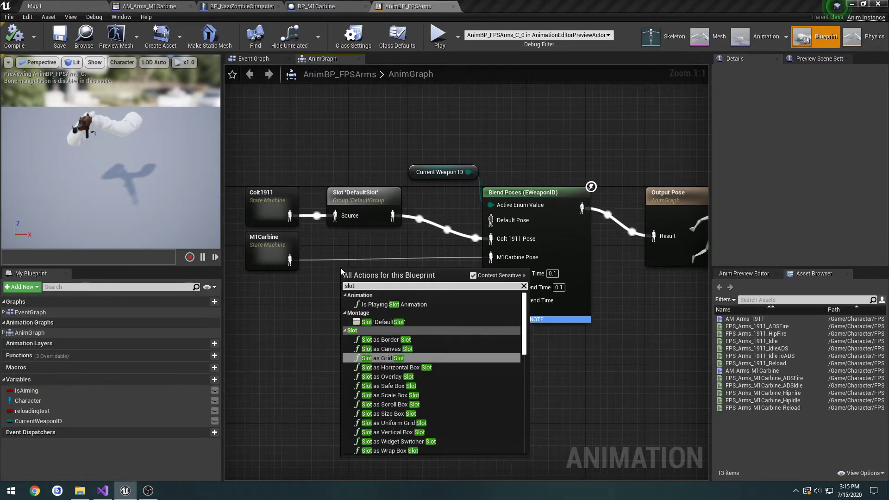
pyautogui.press('Up')
pyautogui.press('Up')
pyautogui.press('Up')
pyautogui.press('Up')
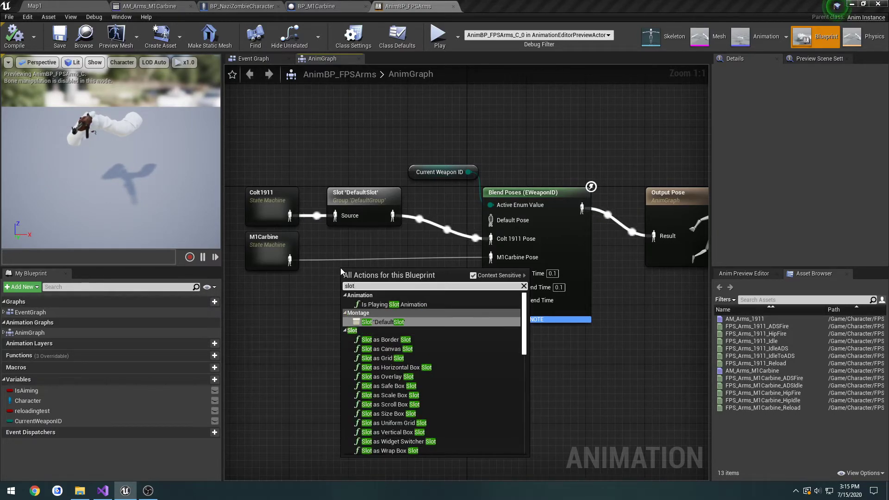
pyautogui.press('Return')
pyautogui.click(344, 273)
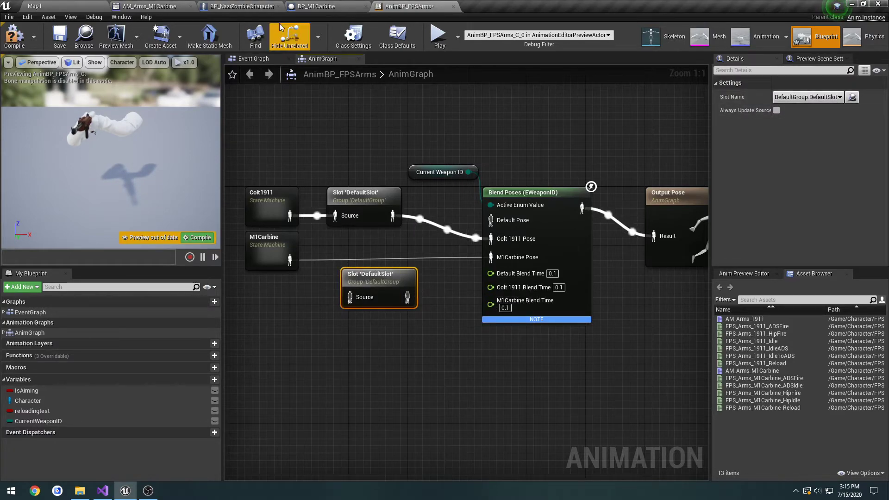
# Step: Check the montage sections of AM_Arms_M1Carbine and return to AnimBP_FPSArms
pyautogui.click(149, 6)
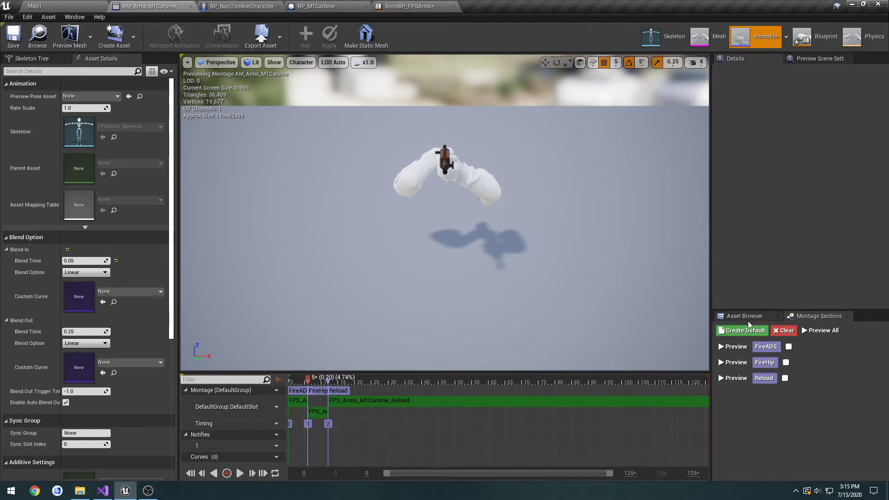
pyautogui.click(742, 314)
pyautogui.click(815, 316)
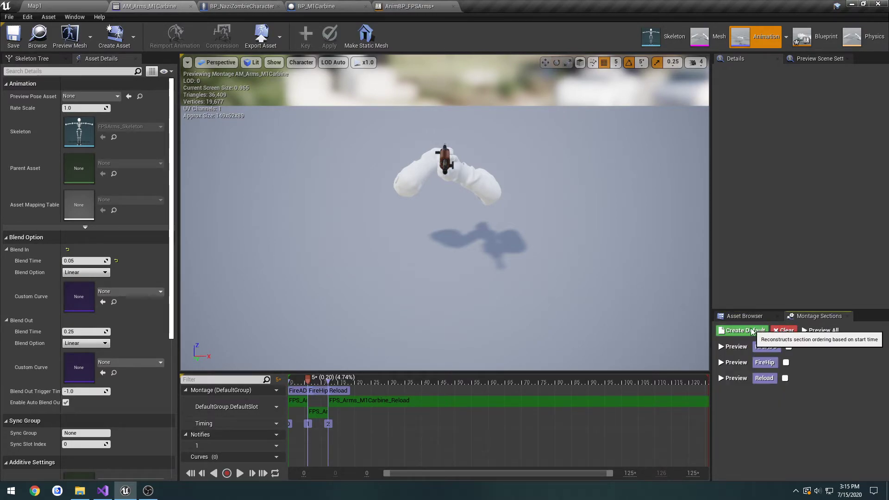
pyautogui.click(416, 6)
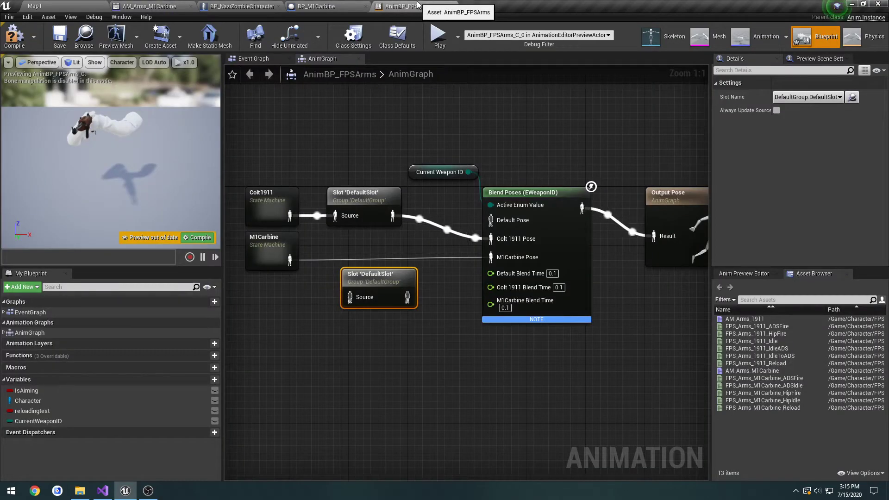
# Step: Wire the new DefaultSlot node between the M1Carbine state machine and the M1Carbine Pose input, and compile and save AnimBP_FPSArms
pyautogui.moveTo(384, 280); pyautogui.dragTo(370, 251)
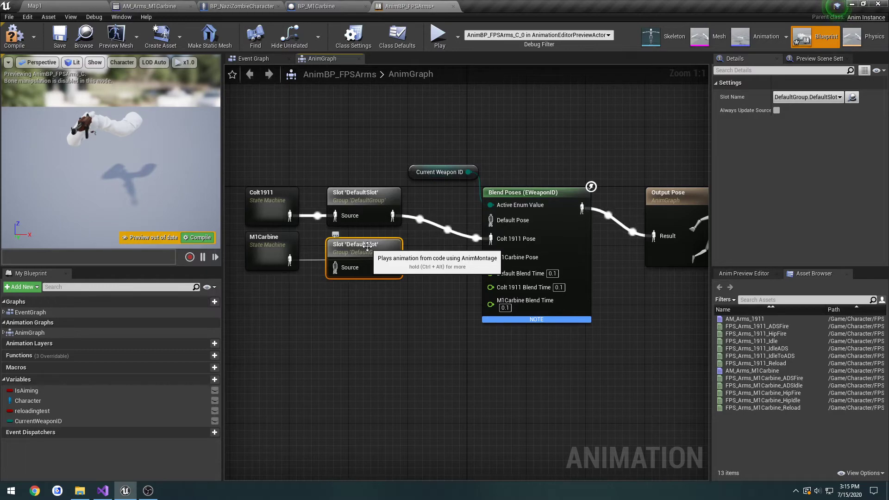
pyautogui.press('Delete')
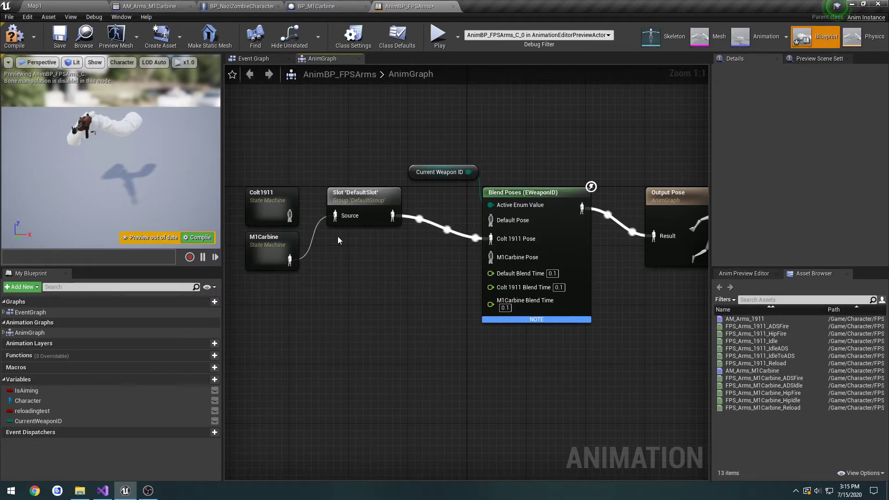
pyautogui.hotkey('ctrl', 'z')
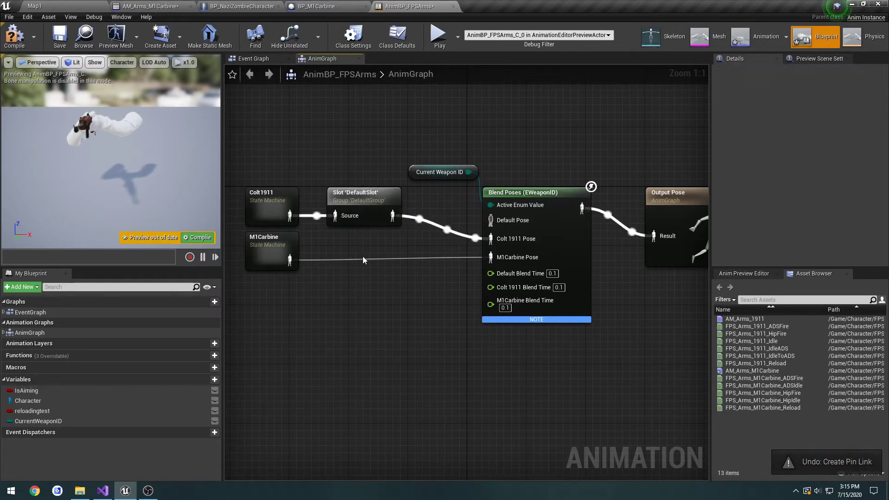
pyautogui.hotkey('ctrl', 'z')
pyautogui.moveTo(290, 259); pyautogui.dragTo(343, 267)
pyautogui.moveTo(393, 267); pyautogui.dragTo(490, 257)
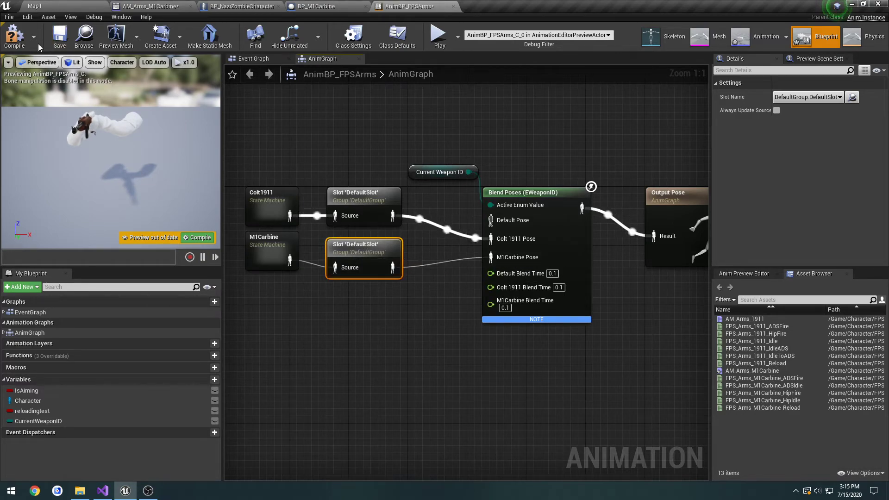
pyautogui.click(17, 37)
pyautogui.click(59, 37)
# Step: Play-test Map1 to check the carbine's hip and aimed firing with the new slot, and end the session
pyautogui.click(52, 6)
pyautogui.click(386, 47)
pyautogui.click(427, 107)
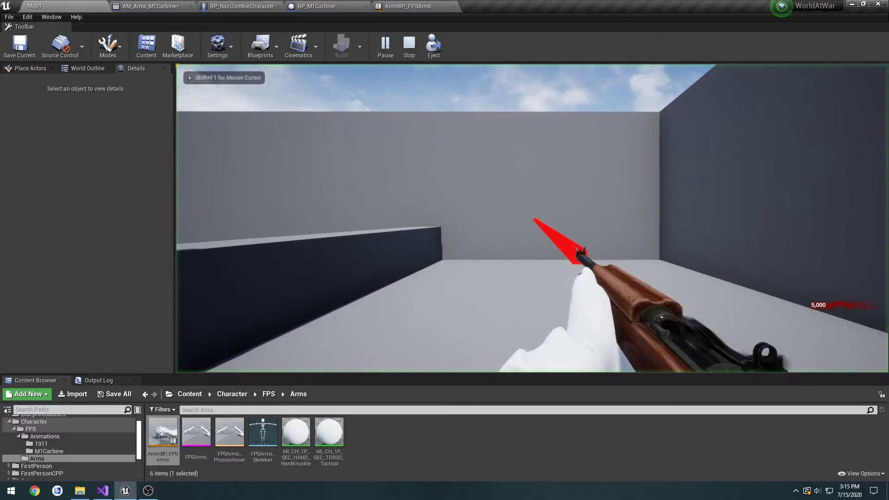
pyautogui.rightClick(532, 218)
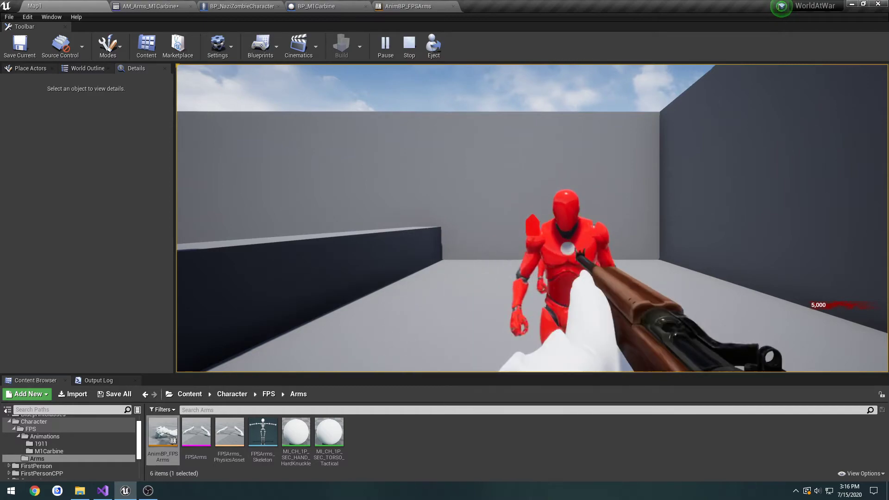
pyautogui.press('Escape')
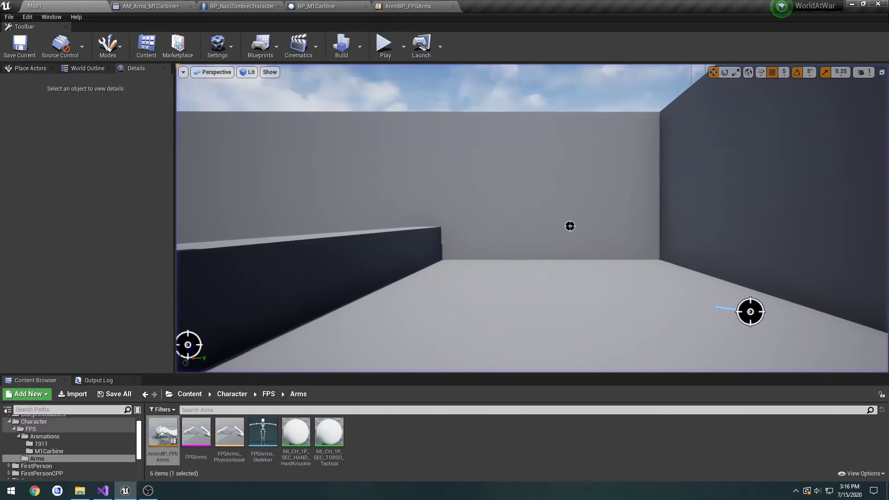
# Step: In Visual Studio, set the non-aiming section name in OnFire to Reload and build the solution
pyautogui.click(103, 491)
pyautogui.click(424, 297)
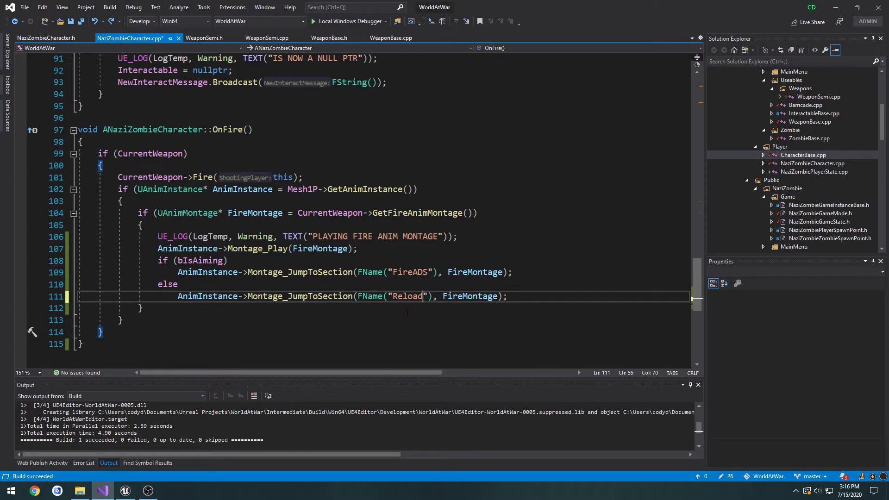
pyautogui.hotkey('ctrl', 'shift', 'b')
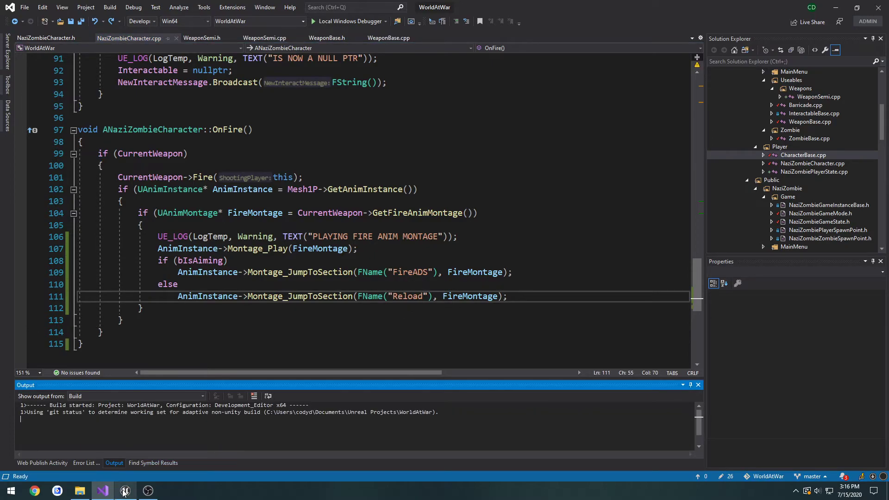
# Step: Return to the AM_Arms_M1Carbine montage in Unreal Editor and save it
pyautogui.click(124, 492)
pyautogui.click(146, 6)
pyautogui.click(9, 17)
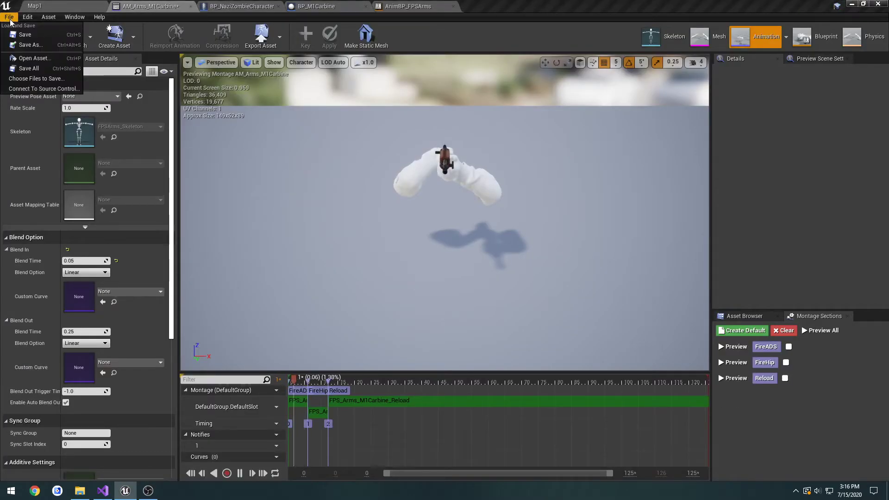
pyautogui.click(31, 45)
pyautogui.click(700, 90)
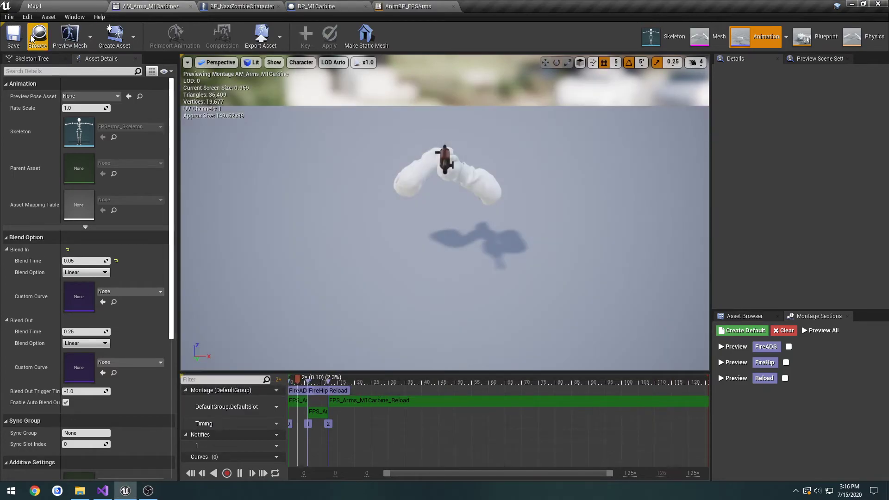
pyautogui.click(18, 37)
# Step: Restart Unreal Editor with the WorldAtWar project, play-test the carbine's animations in Map1, and end the session
pyautogui.click(52, 5)
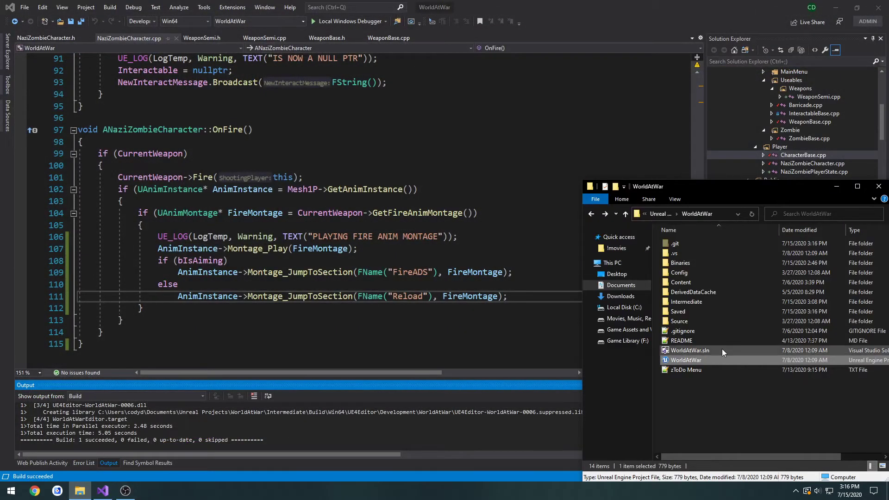
pyautogui.click(720, 361)
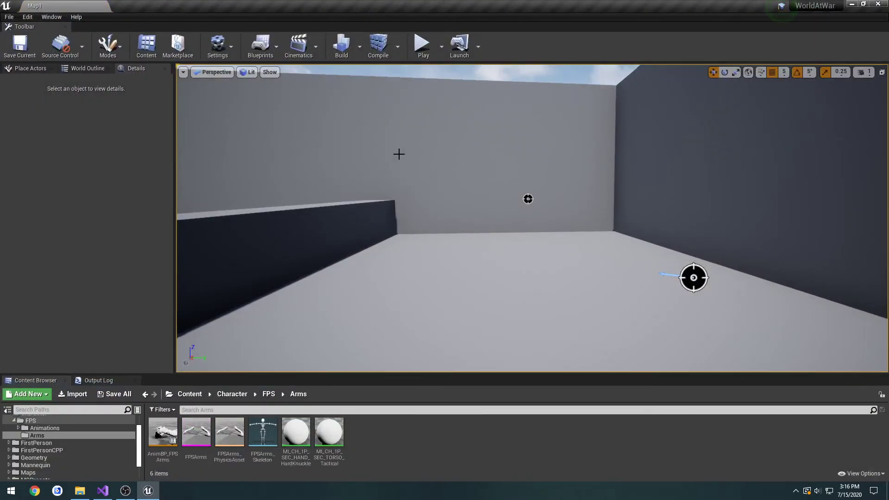
pyautogui.click(431, 54)
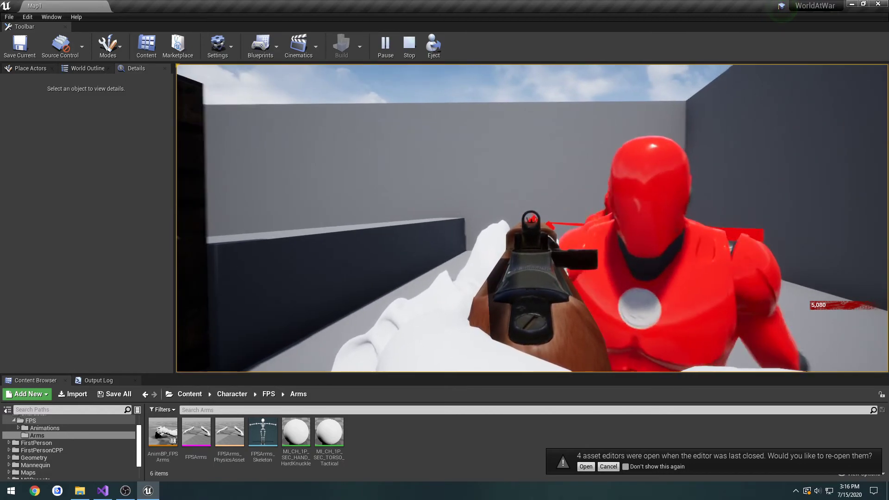
pyautogui.press('Escape')
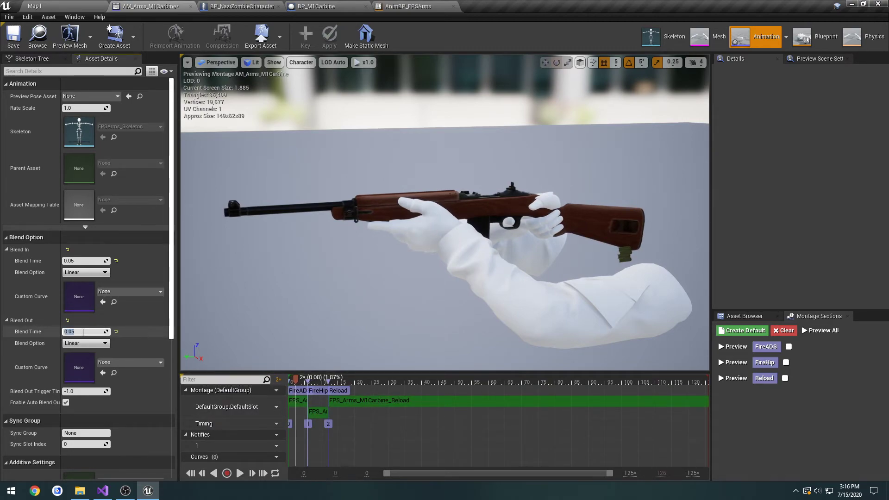
# Step: Save the AM_Arms_M1Carbine montage, play-test the carbine's aimed and hip firing in Map1, and end the session
pyautogui.click(13, 35)
pyautogui.click(88, 6)
pyautogui.click(424, 44)
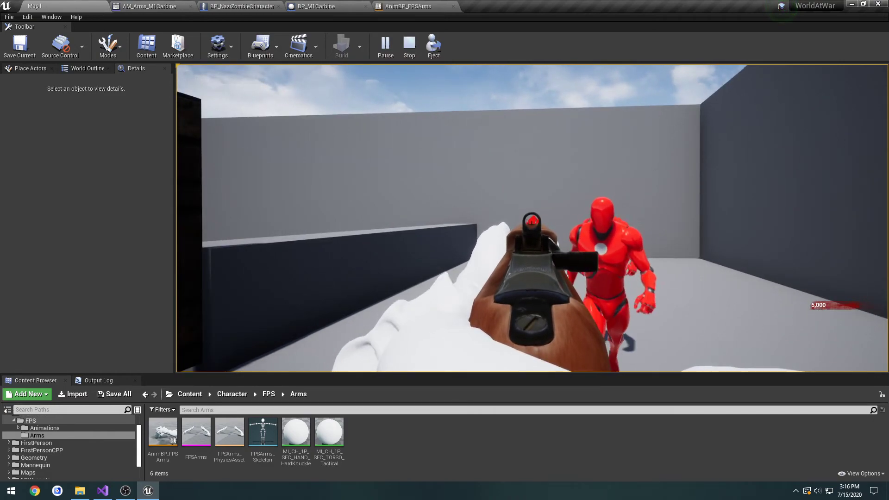
pyautogui.click(532, 218)
pyautogui.press('a')
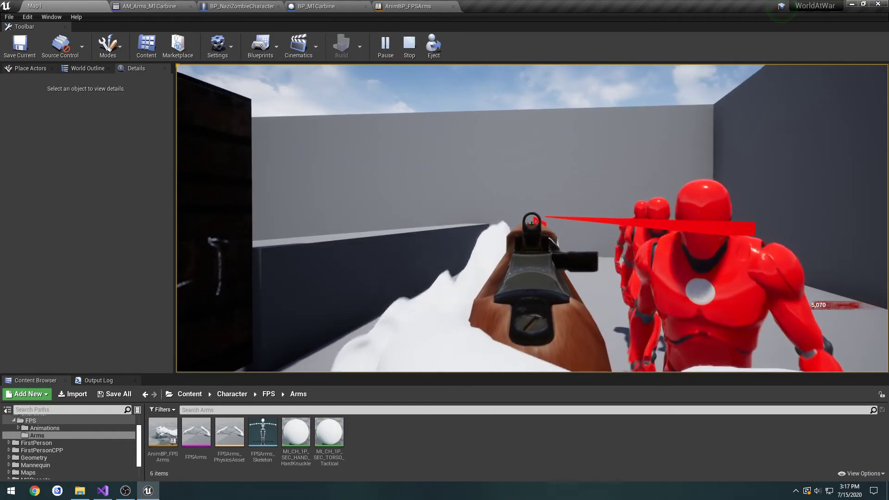
pyautogui.press('a')
pyautogui.click(532, 218)
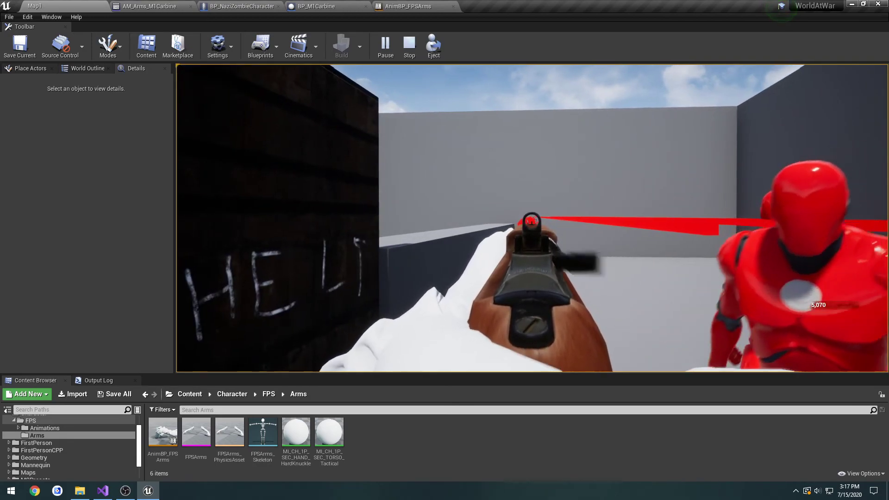
pyautogui.click(532, 218)
pyautogui.press('s')
pyautogui.press('d')
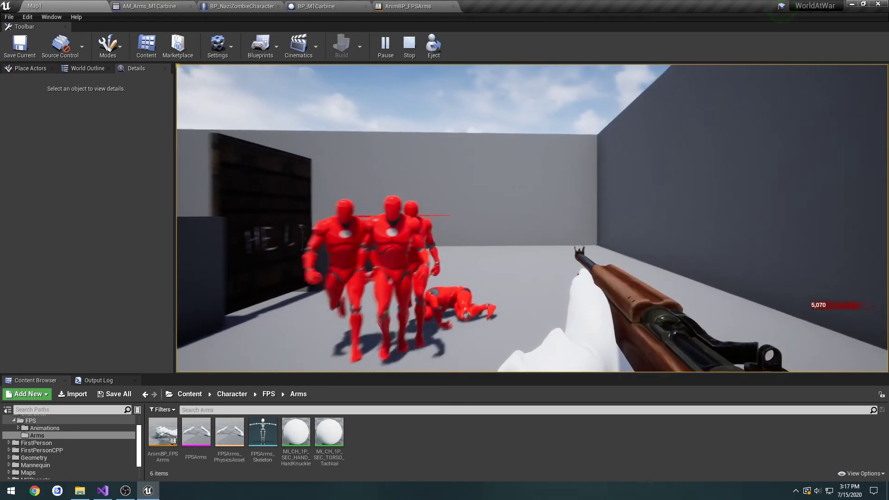
pyautogui.click(532, 218)
pyautogui.press('Escape')
# Step: In Visual Studio, set the non-aiming section name in OnFire to FireHip and build the solution
pyautogui.click(102, 490)
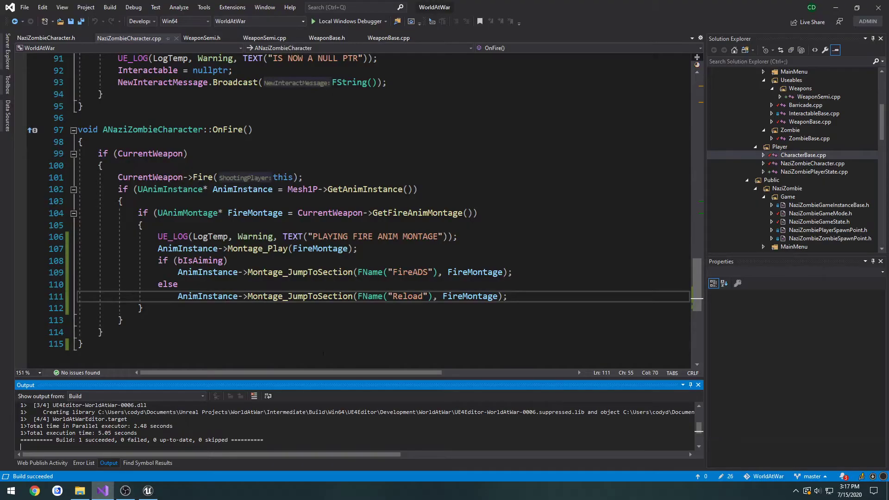
pyautogui.doubleClick(410, 297)
pyautogui.hotkey('ctrl', 'shift', 'b')
pyautogui.click(393, 326)
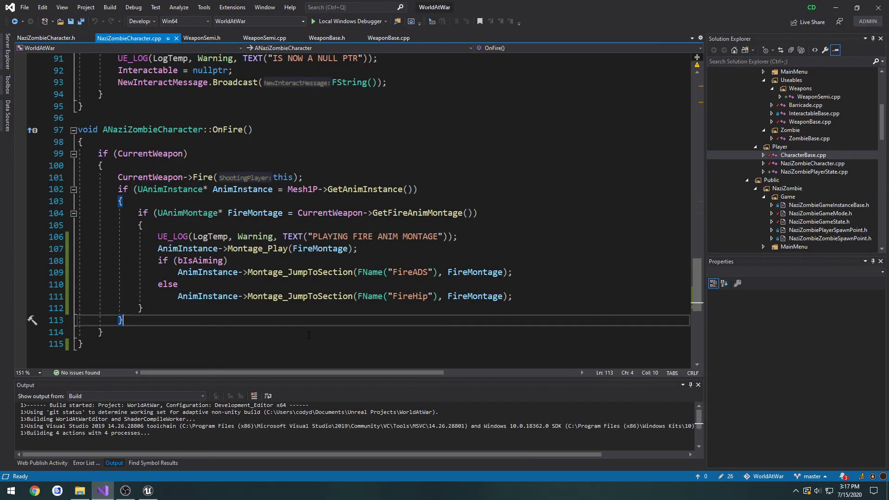
# Step: Restart Unreal Editor with the WorldAtWar project, play-test the carbine's hip firing in Map1, and end the session
pyautogui.click(149, 491)
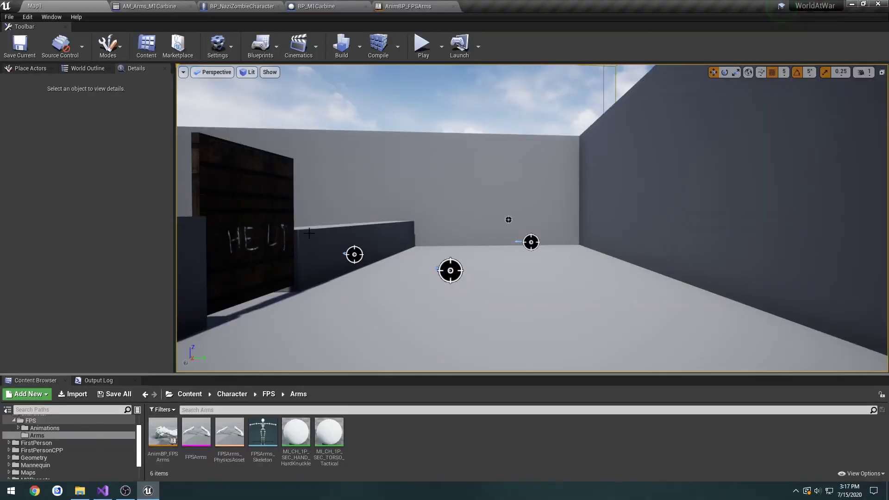
pyautogui.click(278, 6)
pyautogui.click(878, 3)
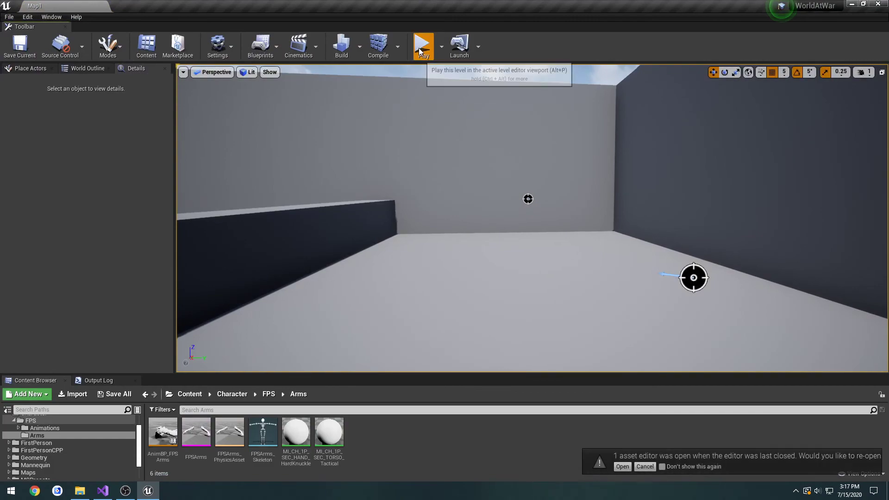
pyautogui.click(421, 46)
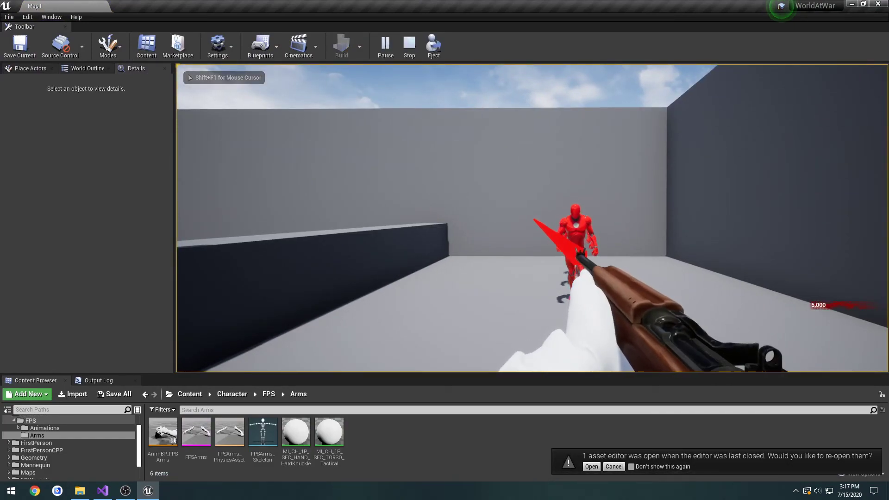
pyautogui.press('Escape')
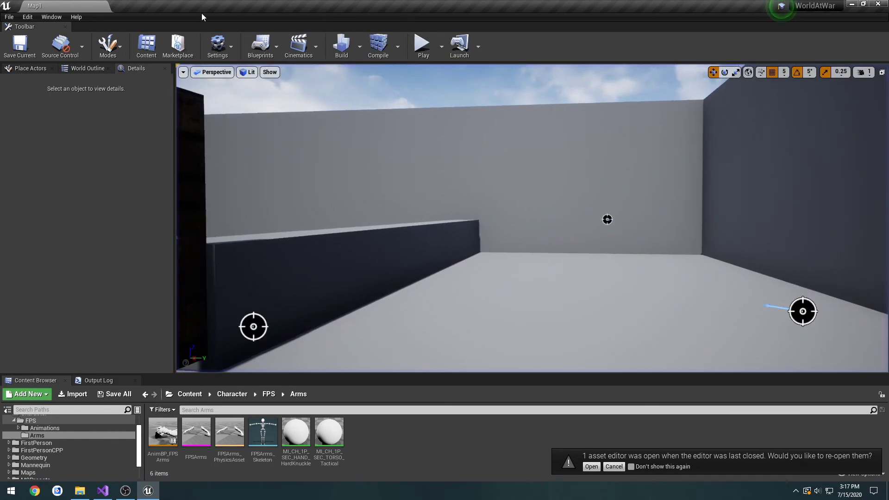
# Step: Reopen the AM_Arms_M1Carbine montage, dock its editor beside Map1, and open the AnimBP_FPSArms animation graph
pyautogui.click(592, 466)
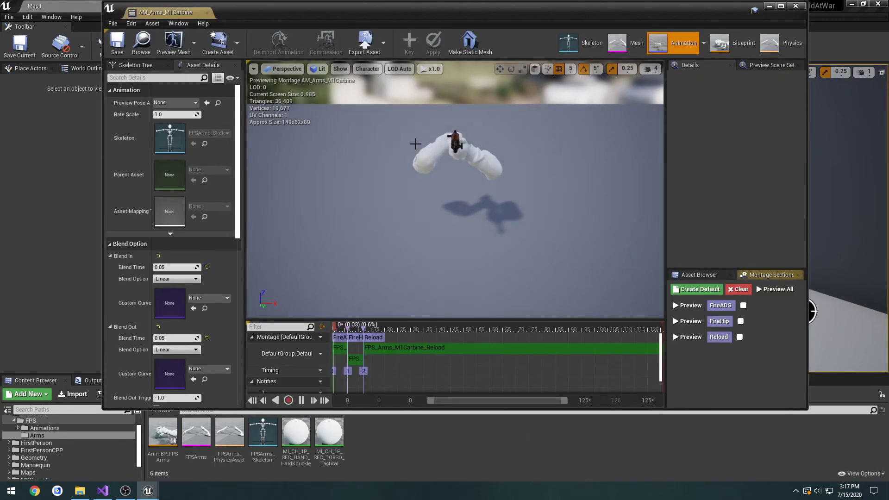
pyautogui.moveTo(182, 13); pyautogui.dragTo(86, 4)
pyautogui.doubleClick(162, 453)
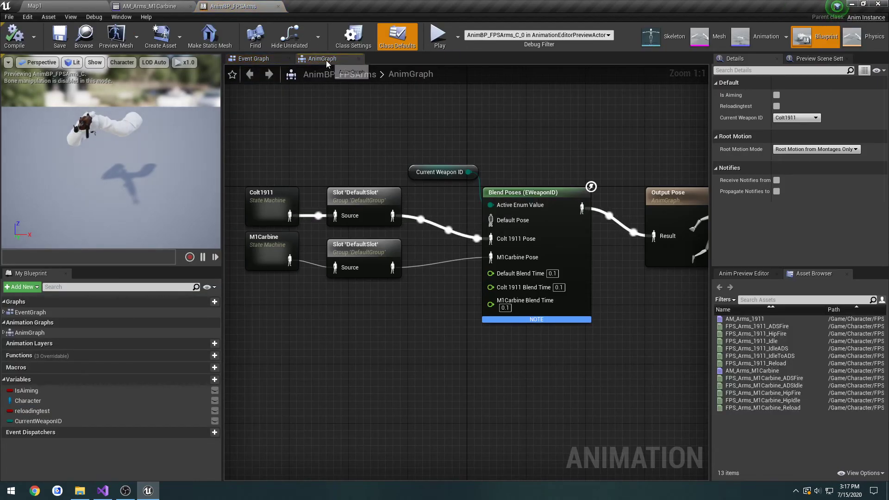
# Step: Return to Map1, play-test the carbine's firing animation once more, and end the session
pyautogui.click(83, 4)
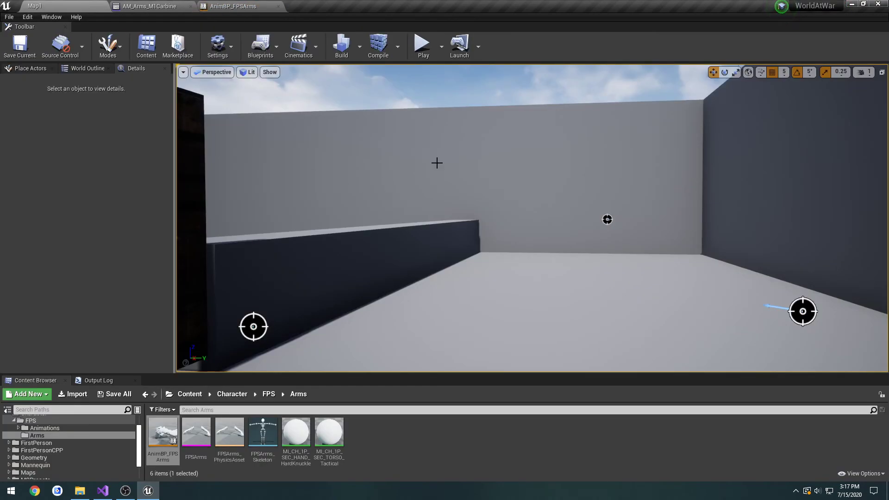
pyautogui.click(423, 42)
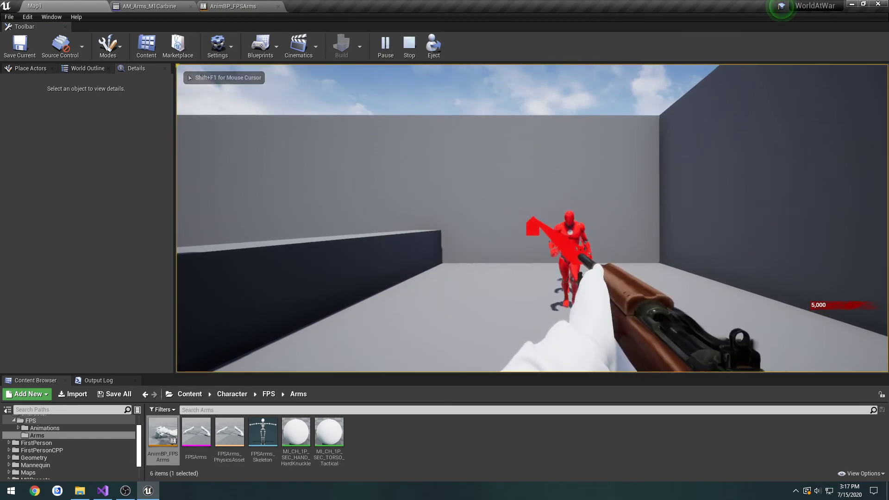
pyautogui.press('Escape')
# Step: Set the AM_Arms_M1Carbine montage's Blend Out time to 0.25, then play-test the carbine's firing in Map1 and end the session
pyautogui.click(180, 4)
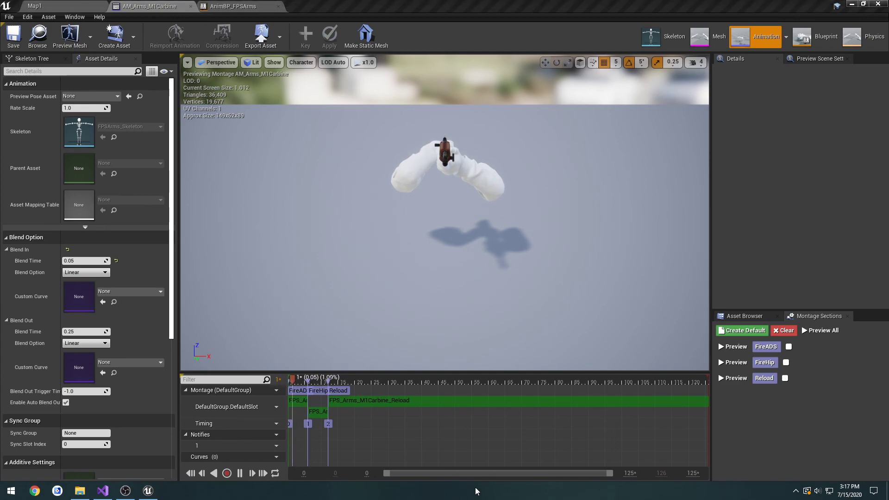
pyautogui.click(60, 6)
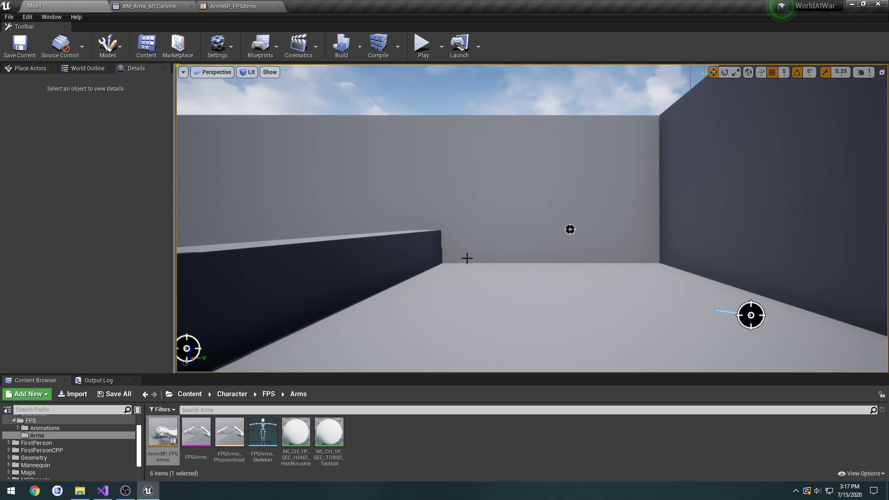
pyautogui.click(422, 44)
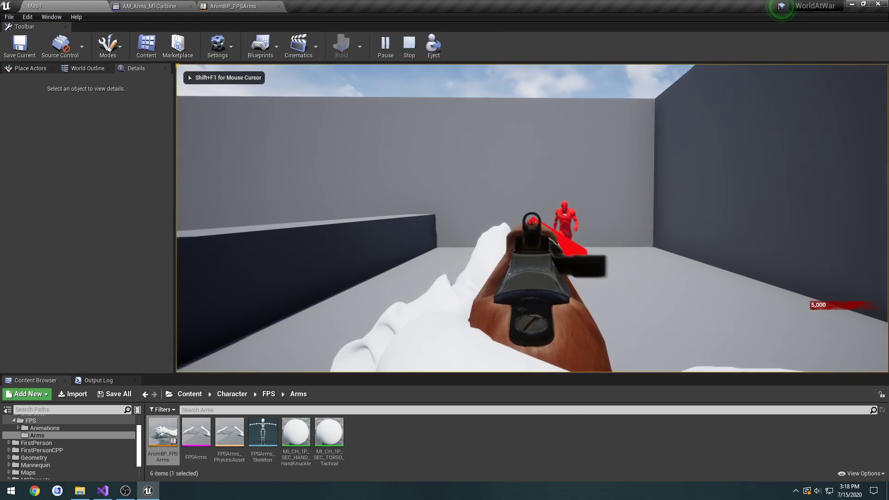
pyautogui.press('Escape')
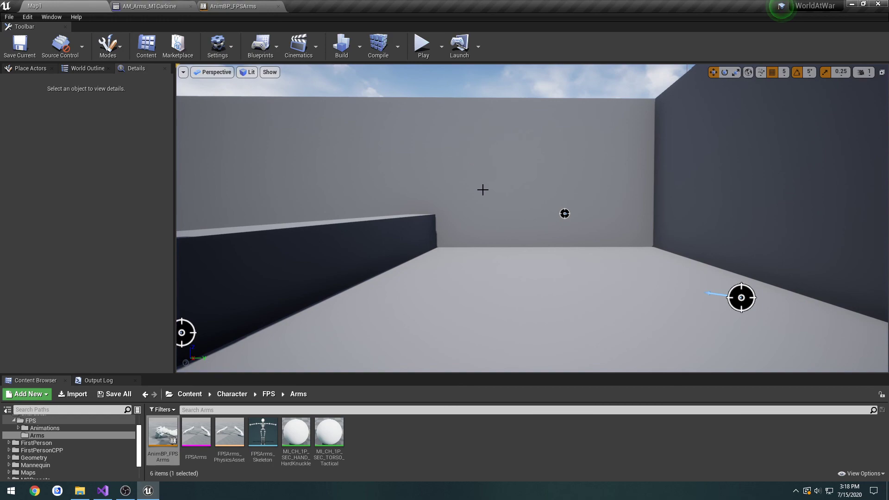